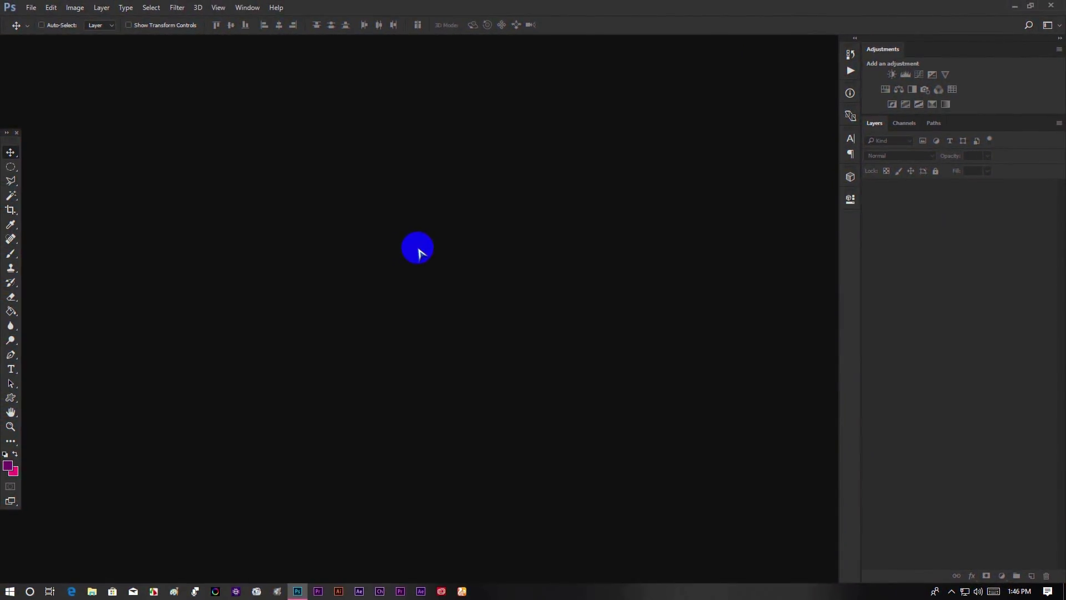
Create a new 3840 × 2160 px document from the recent custom preset.
{"action": "left_click", "coordinate": [32, 8]}
{"action": "left_click", "coordinate": [35, 21]}
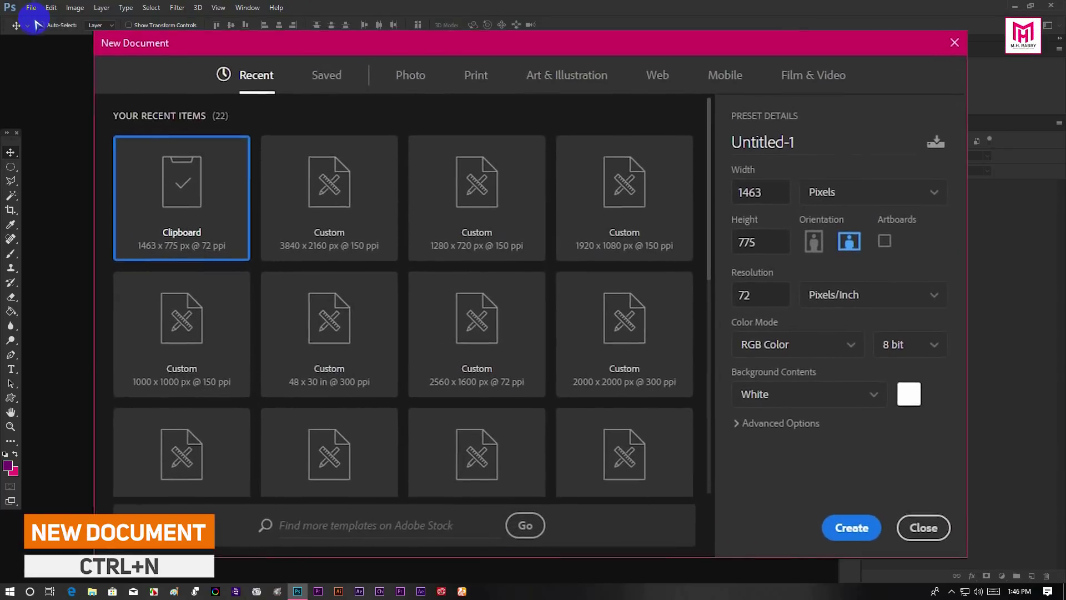
{"action": "left_click", "coordinate": [297, 238]}
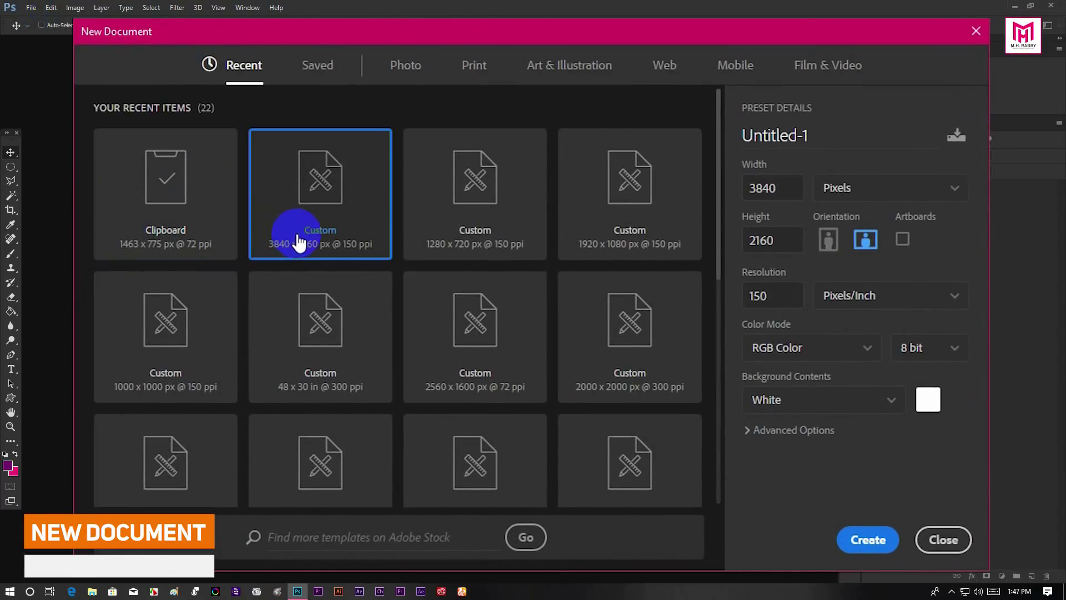
{"action": "left_click", "coordinate": [761, 188]}
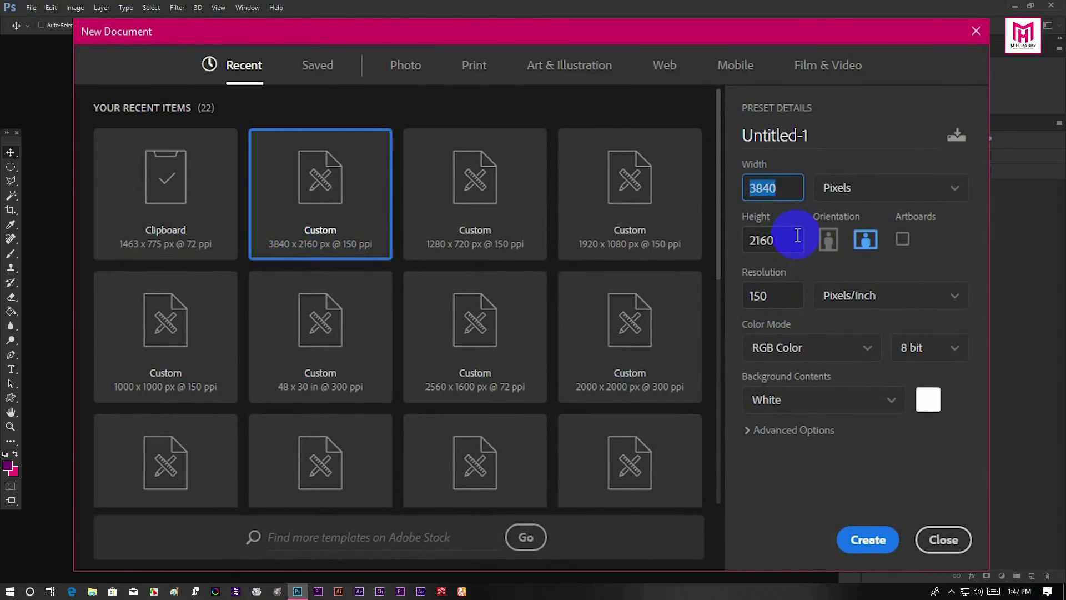
{"action": "left_click", "coordinate": [788, 242]}
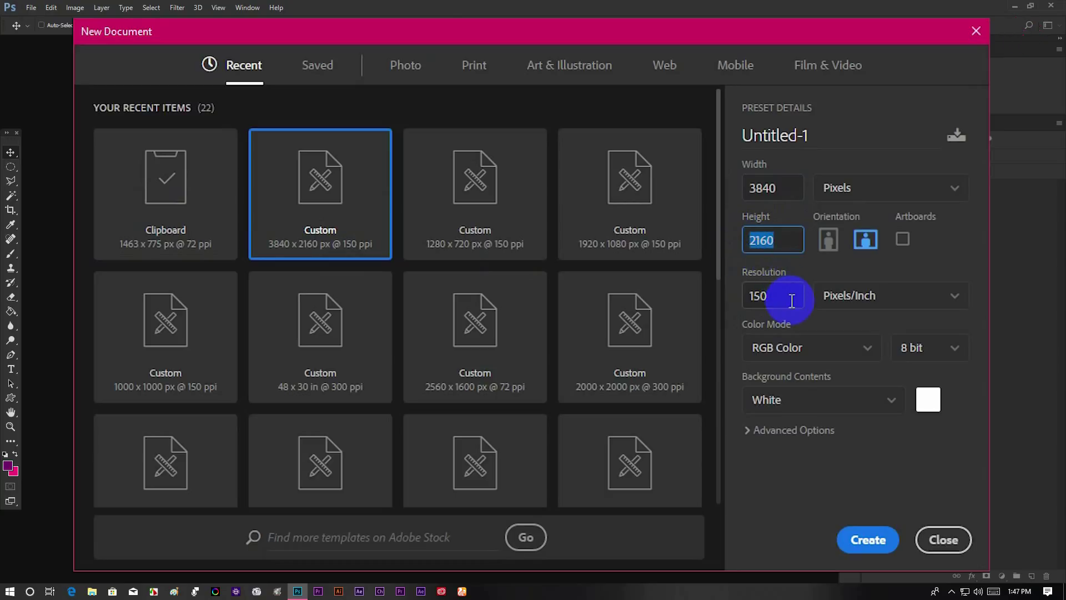
{"action": "left_click", "coordinate": [868, 539]}
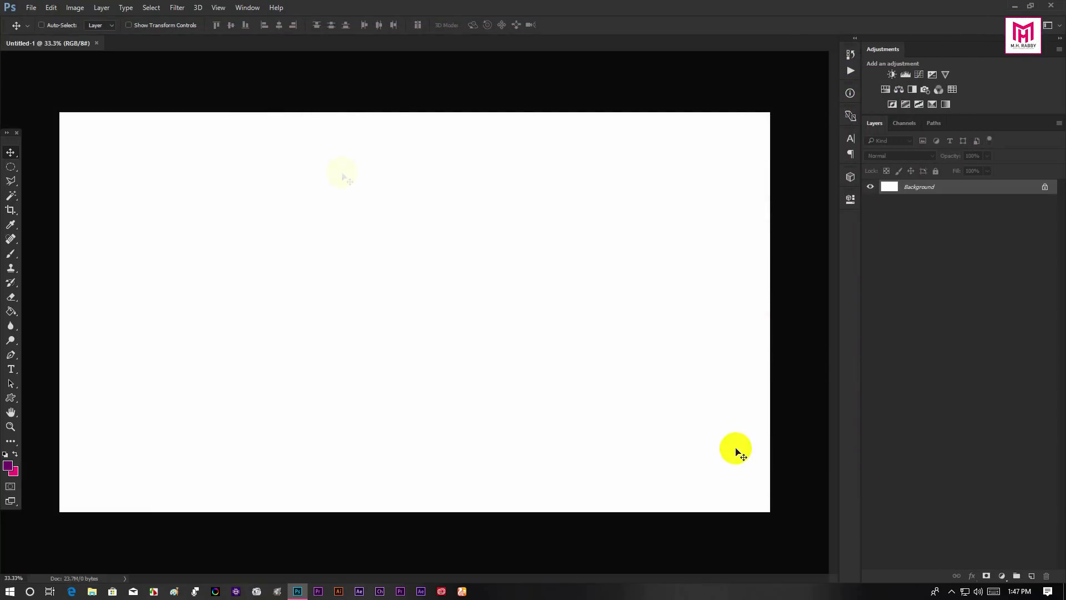
Draw a 780 px circle filled with solid black and nudge it slightly down.
{"action": "left_click_drag", "start_coordinate": [10, 396], "coordinate": [47, 421]}
{"action": "left_click_drag", "start_coordinate": [376, 245], "coordinate": [484, 371]}
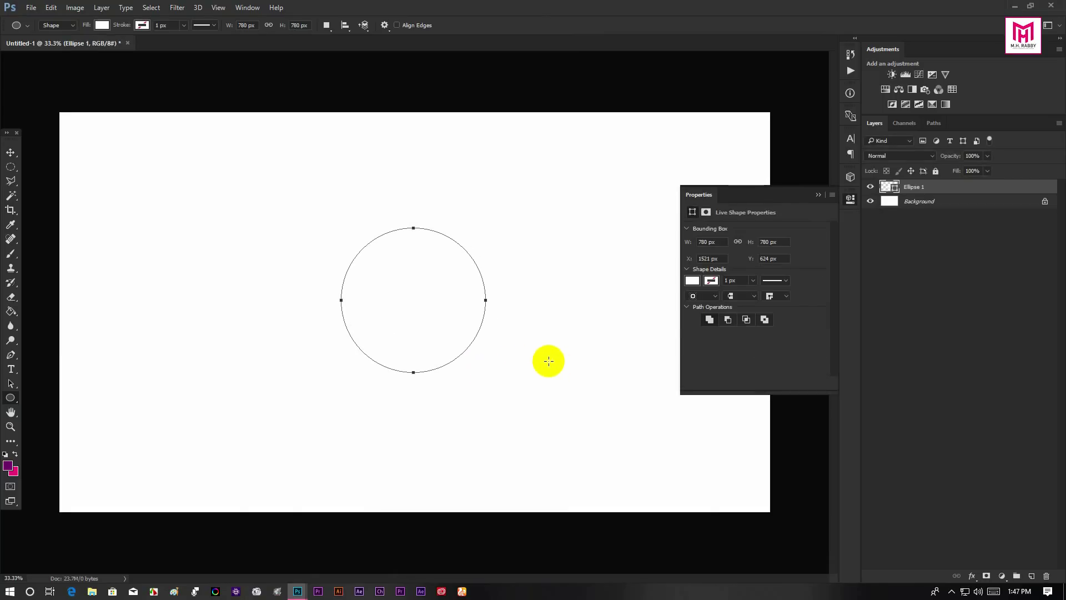
{"action": "left_click", "coordinate": [690, 281]}
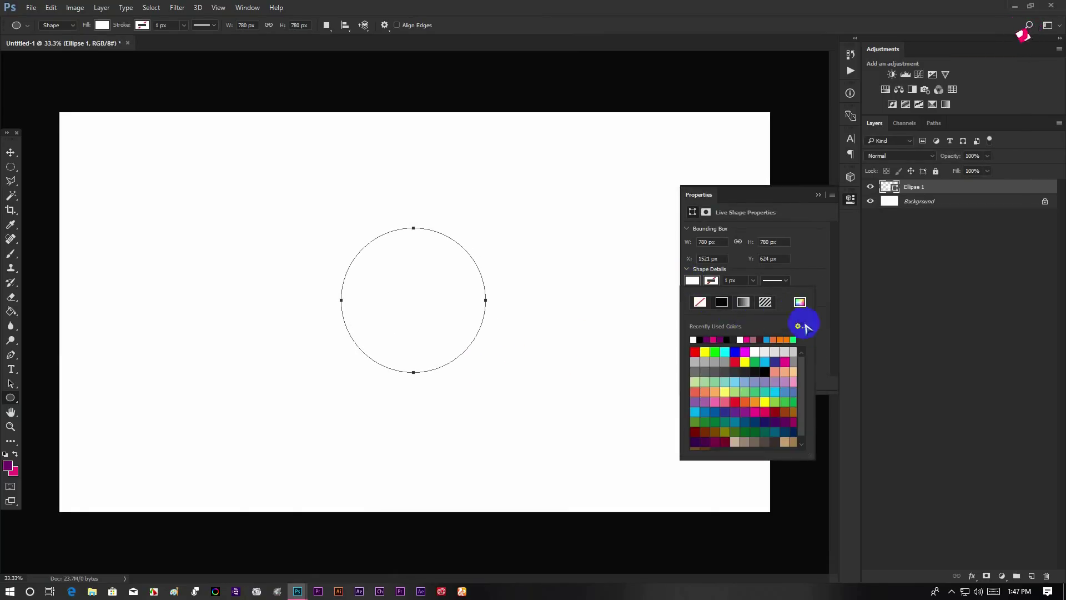
{"action": "left_click", "coordinate": [699, 338]}
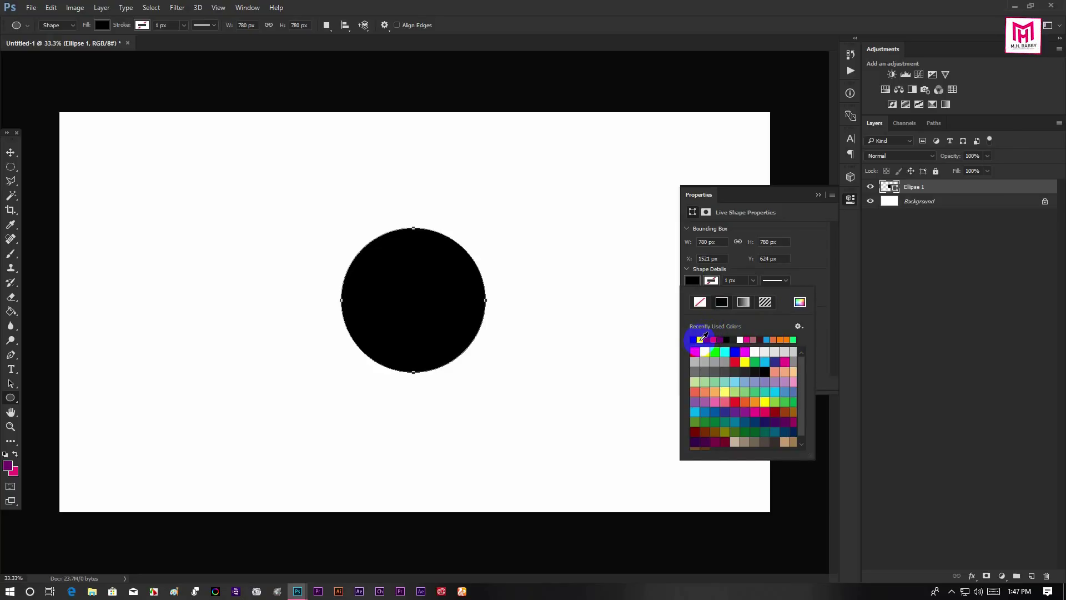
{"action": "left_click", "coordinate": [818, 195]}
{"action": "left_click", "coordinate": [817, 195]}
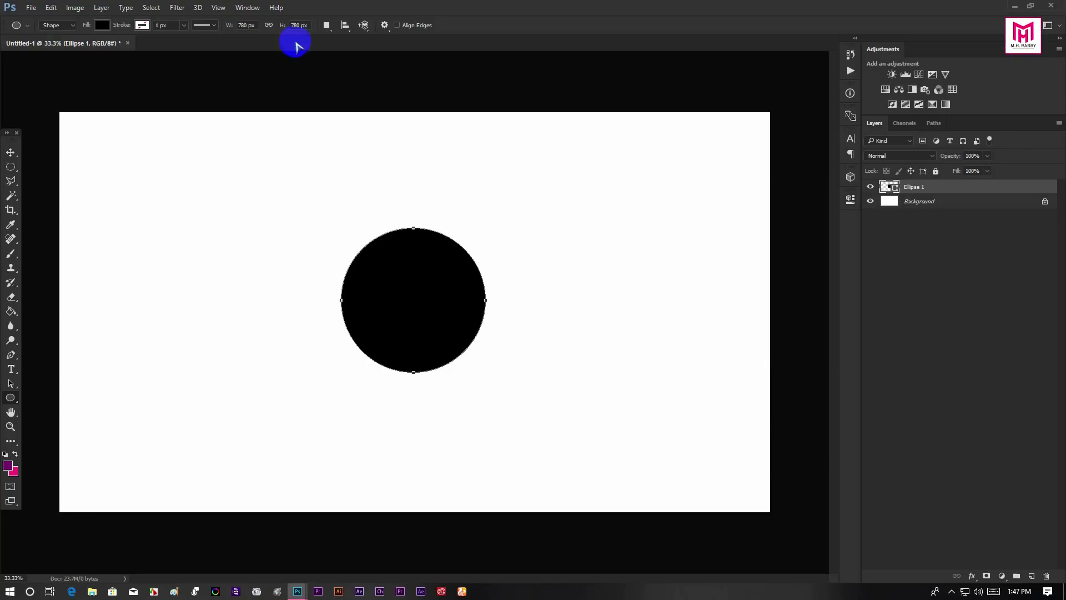
{"action": "left_click", "coordinate": [11, 157]}
{"action": "left_click_drag", "start_coordinate": [346, 338], "coordinate": [348, 350]}
{"action": "left_click", "coordinate": [10, 398]}
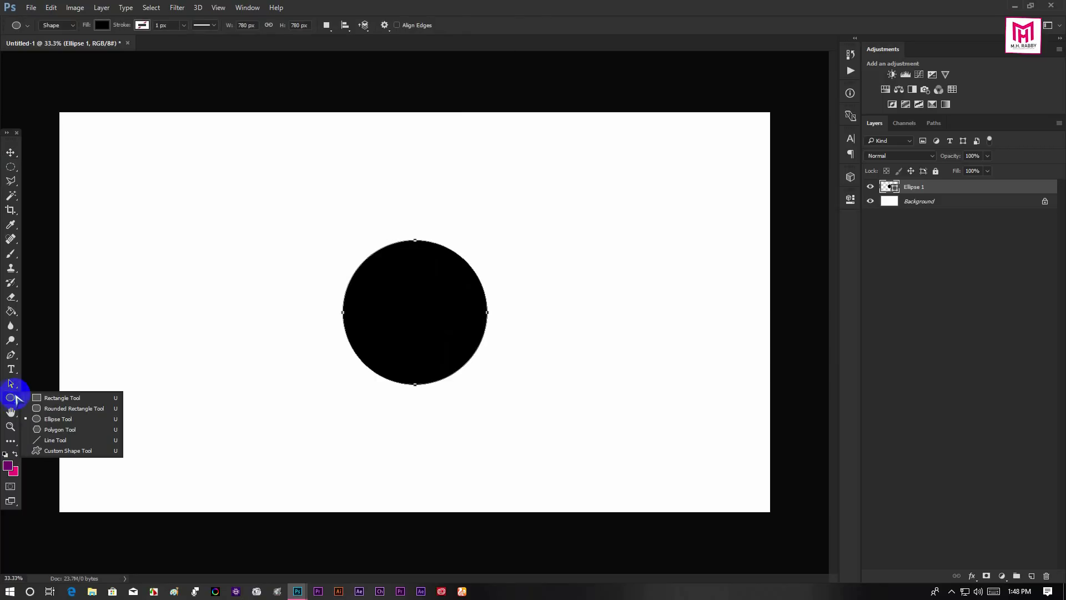
Draw a 285 px circle over the big circle's upper-left edge and nudge it into place.
{"action": "left_click", "coordinate": [55, 419]}
{"action": "left_click_drag", "start_coordinate": [281, 202], "coordinate": [377, 296]}
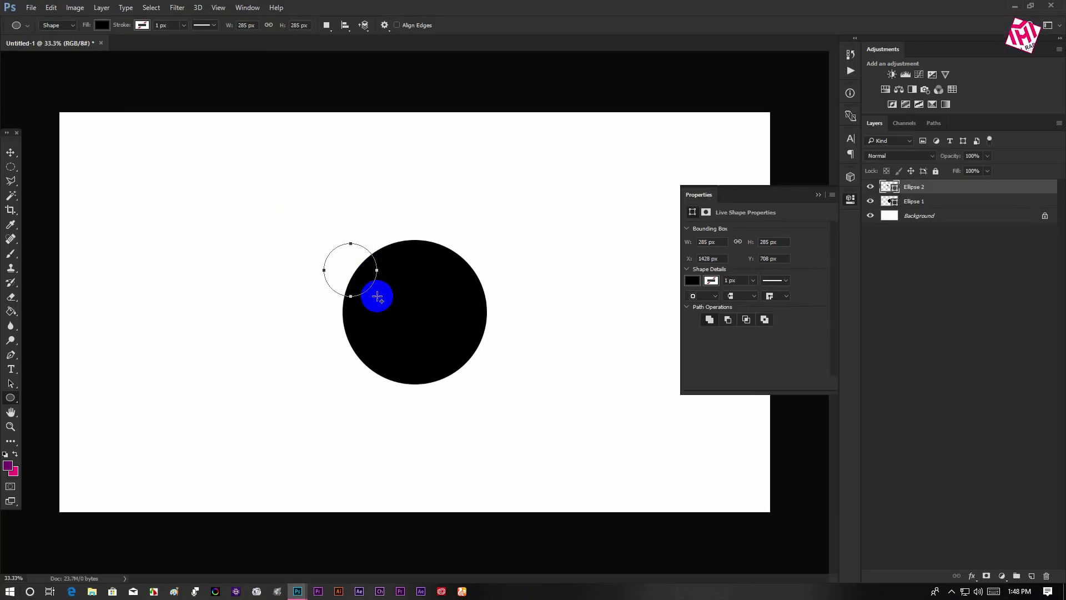
{"action": "left_click", "coordinate": [820, 194]}
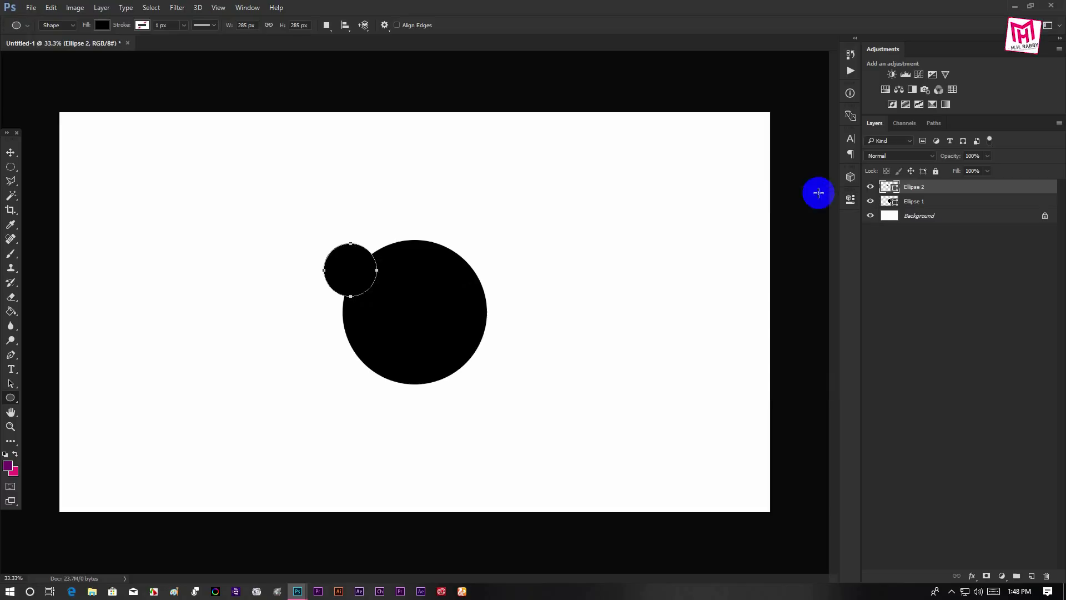
{"action": "left_click", "coordinate": [11, 152]}
{"action": "scroll", "coordinate": [278, 231], "scroll_direction": "up", "scroll_amount": 4}
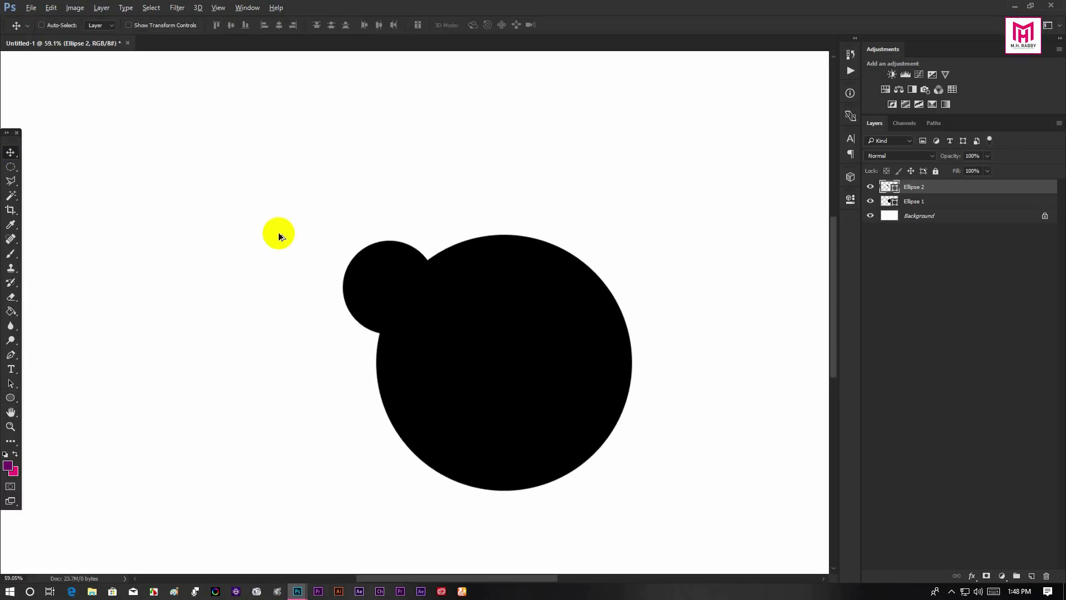
{"action": "left_click_drag", "start_coordinate": [444, 291], "coordinate": [400, 289]}
{"action": "left_click_drag", "start_coordinate": [280, 236], "coordinate": [298, 250]}
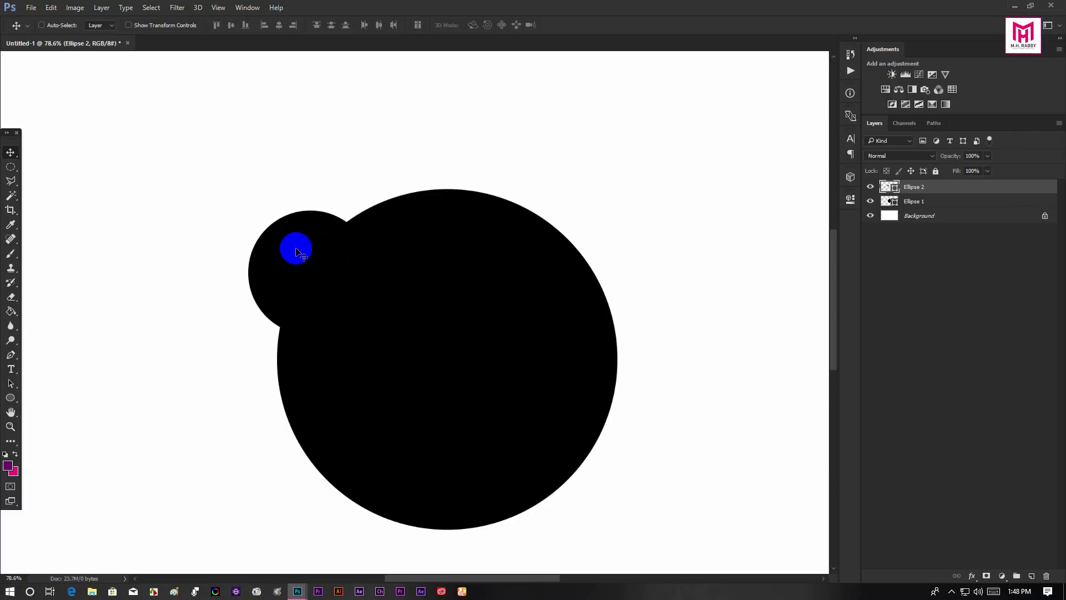
{"action": "left_click_drag", "start_coordinate": [300, 252], "coordinate": [300, 251]}
Duplicate the small circle onto the big circle's top, shrunk to about 64%.
{"action": "key", "text": "alt"}
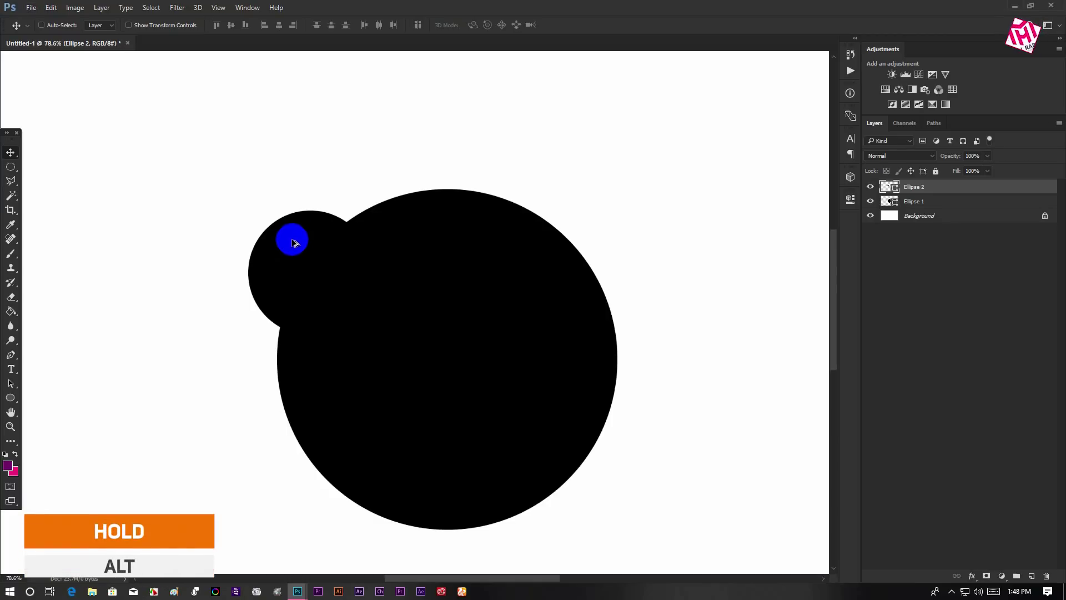
{"action": "left_click_drag", "start_coordinate": [294, 243], "coordinate": [428, 157]}
{"action": "key", "text": "ctrl+t"}
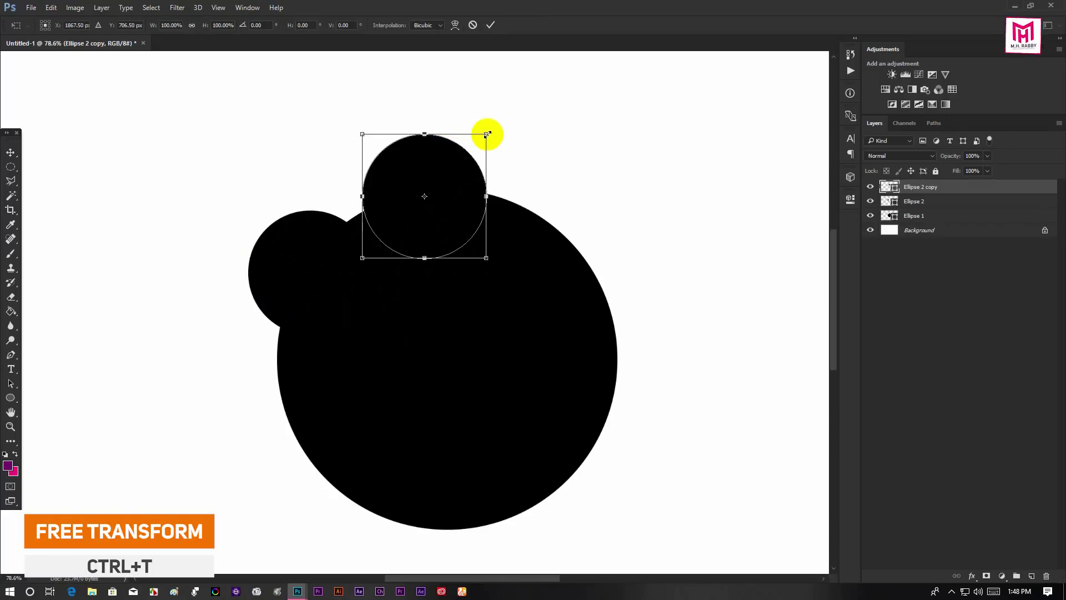
{"action": "left_click_drag", "start_coordinate": [487, 133], "coordinate": [457, 142]}
{"action": "mouse_move", "coordinate": [431, 177]}
{"action": "left_mouse_down"}
{"action": "mouse_move", "coordinate": [409, 162]}
{"action": "mouse_move", "coordinate": [422, 167]}
{"action": "left_mouse_up"}
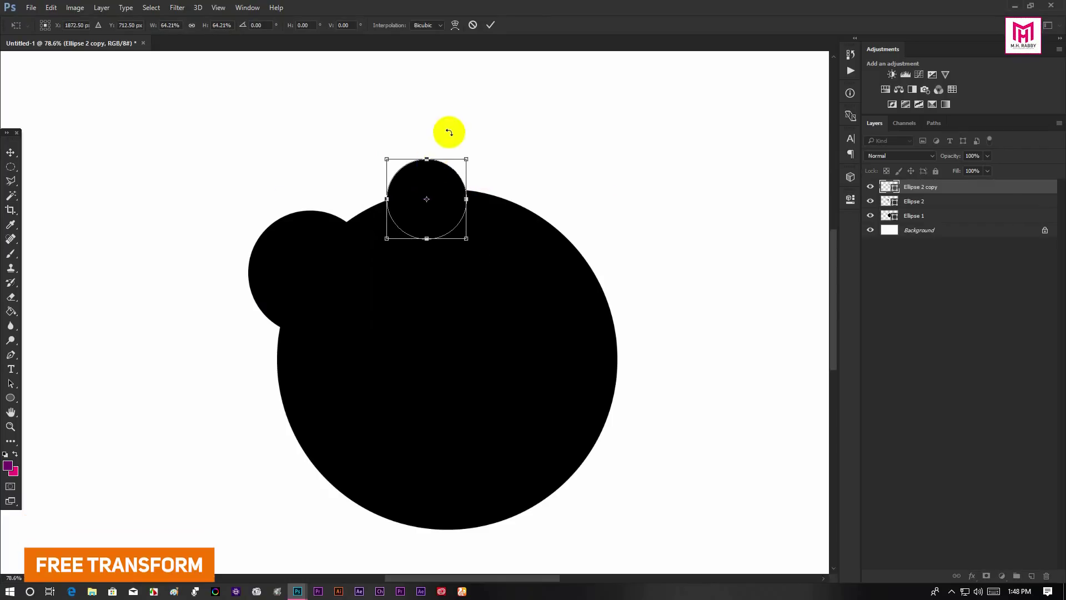
{"action": "left_click", "coordinate": [491, 25]}
Place another copy at the big circle's lower left, enlarged to about 116%.
{"action": "left_click", "coordinate": [431, 227]}
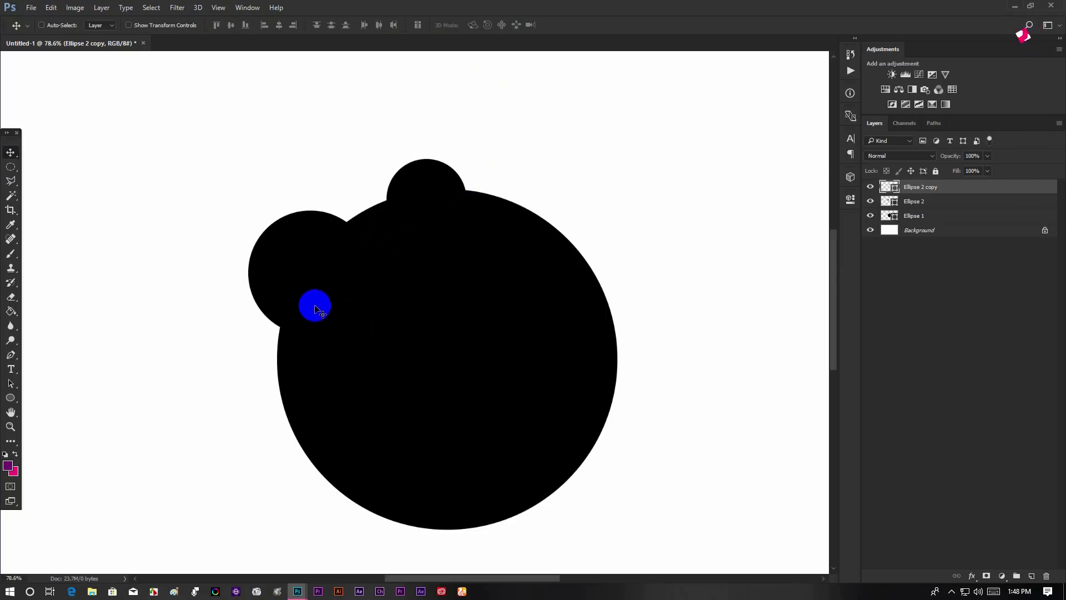
{"action": "left_click_drag", "start_coordinate": [314, 309], "coordinate": [319, 270]}
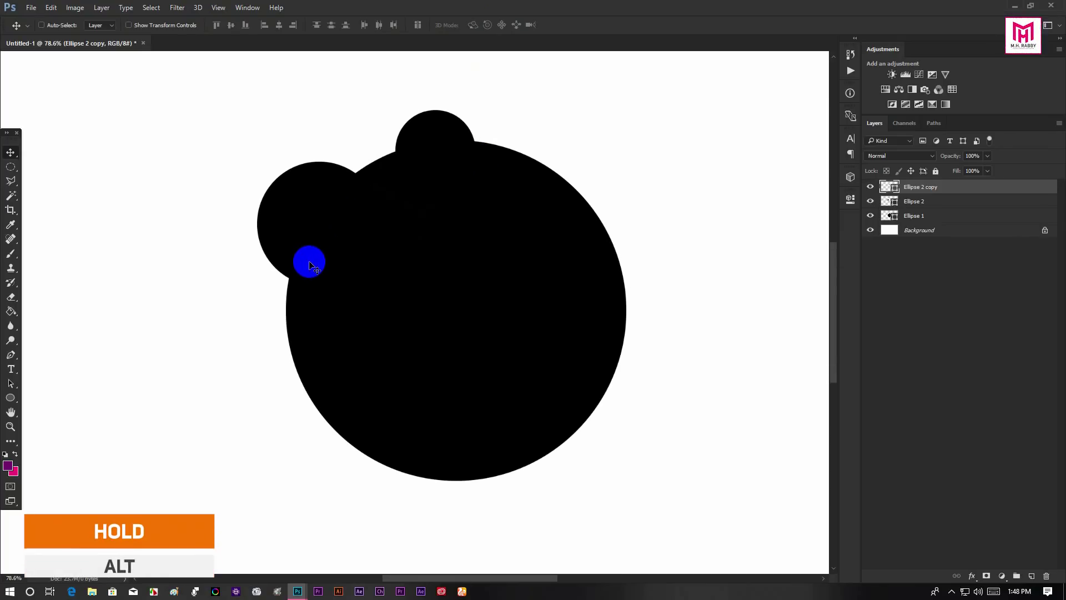
{"action": "left_click_drag", "start_coordinate": [430, 149], "coordinate": [296, 376]}
{"action": "key", "text": "ctrl+t"}
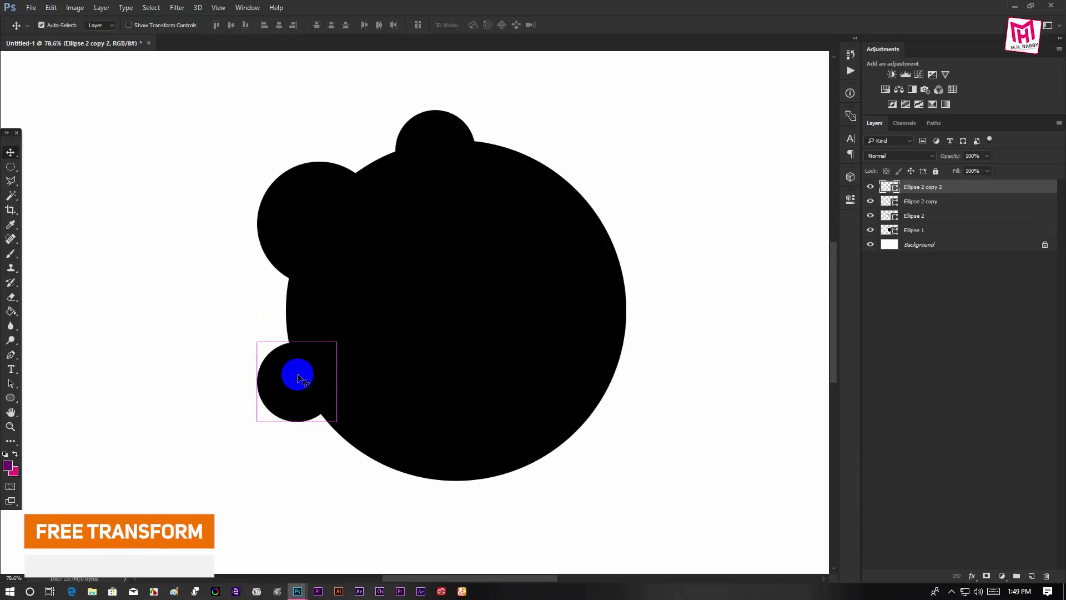
{"action": "left_click_drag", "start_coordinate": [339, 337], "coordinate": [344, 331]}
{"action": "key", "text": "Return"}
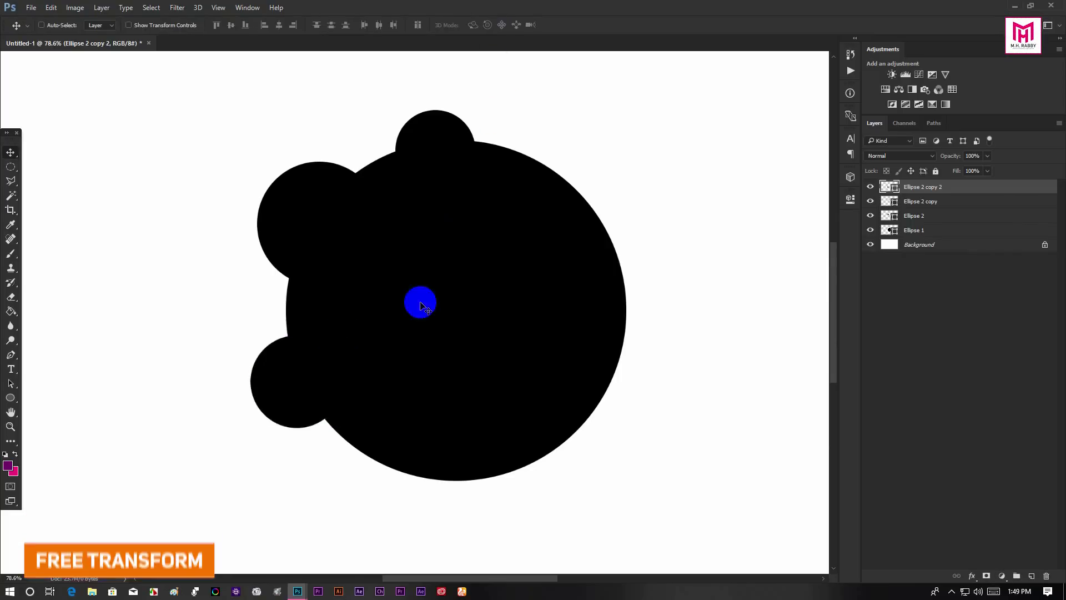
{"action": "left_click_drag", "start_coordinate": [302, 402], "coordinate": [312, 443]}
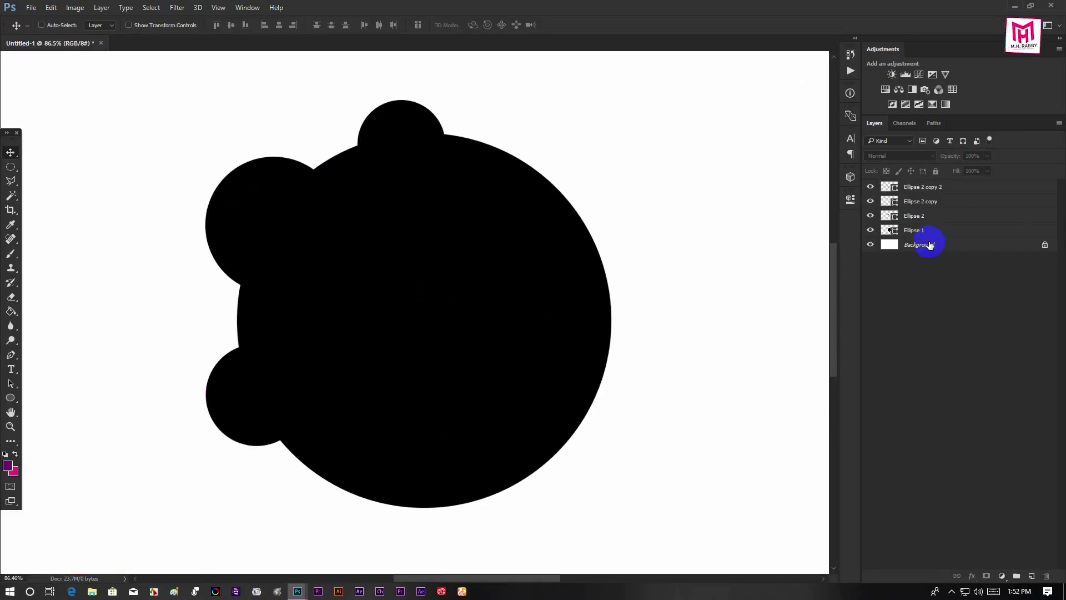
{"action": "left_click", "coordinate": [925, 230]}
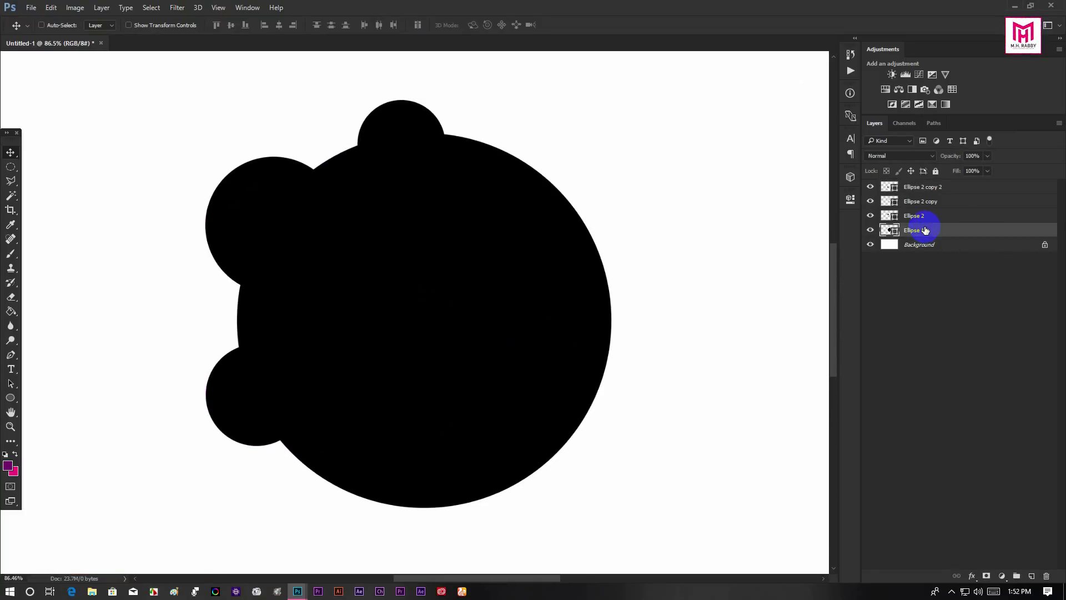
Cut a 163 px circle out of Ellipse 1's left edge with Subtract Front Shape.
{"action": "left_click", "coordinate": [10, 398]}
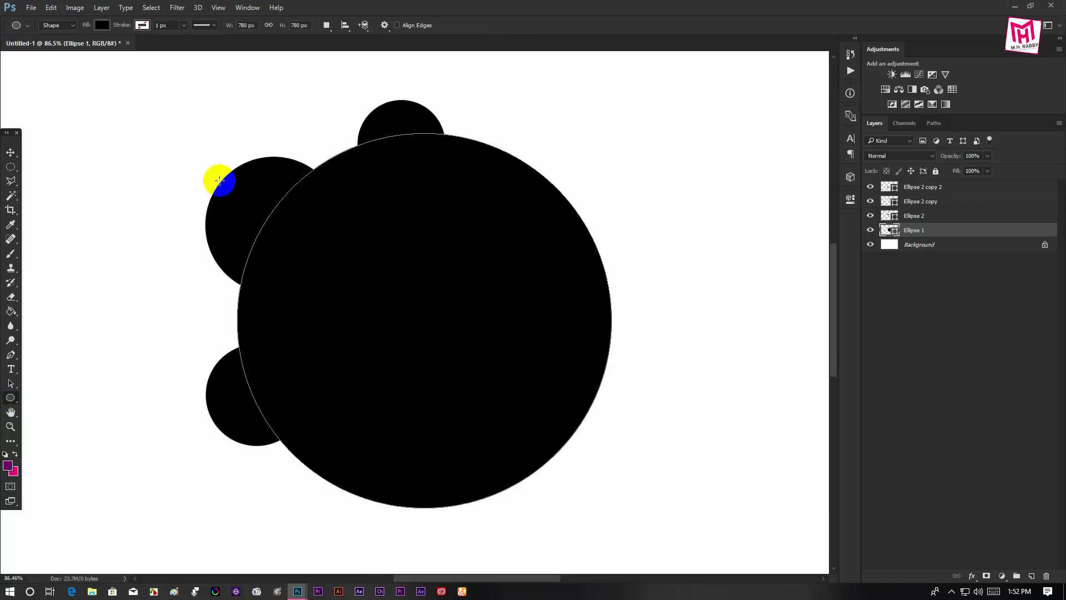
{"action": "left_click", "coordinate": [326, 25]}
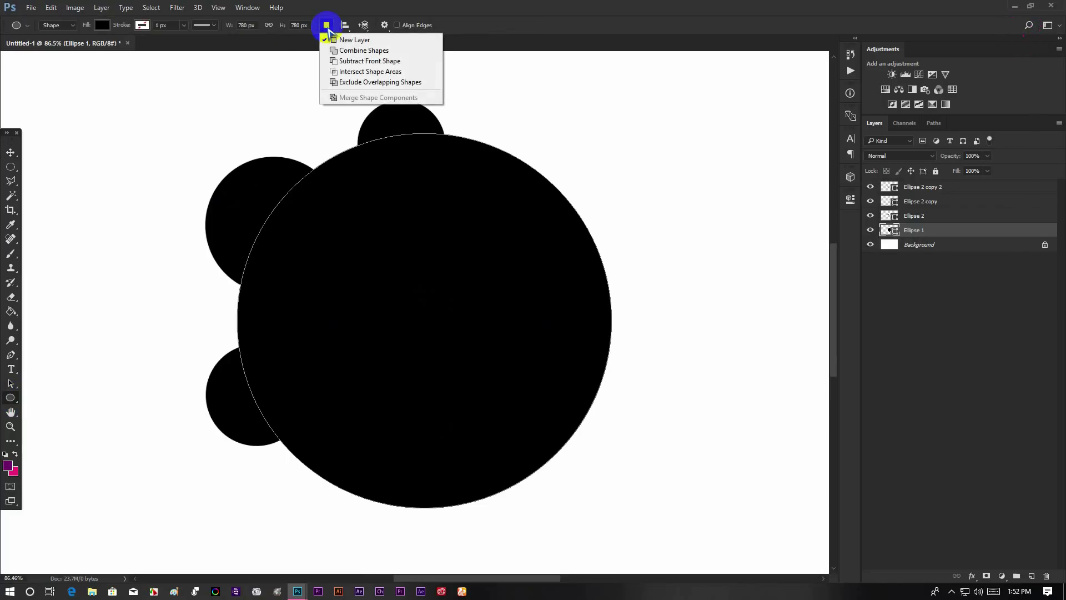
{"action": "left_click", "coordinate": [349, 62]}
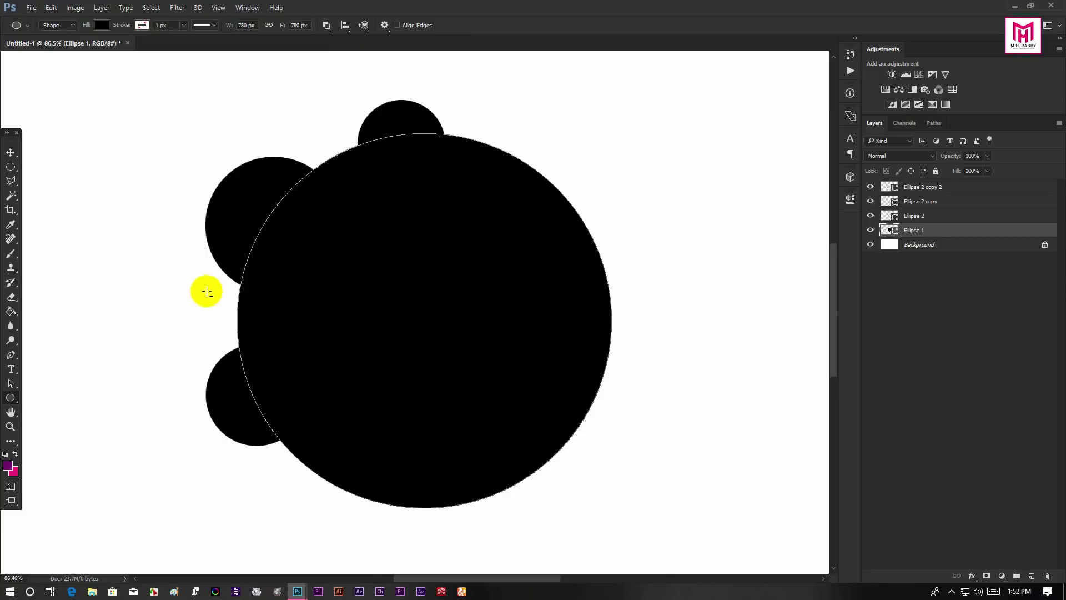
{"action": "scroll", "coordinate": [214, 295], "scroll_direction": "up", "scroll_amount": 5}
{"action": "scroll", "coordinate": [246, 287], "scroll_direction": "up", "scroll_amount": 3}
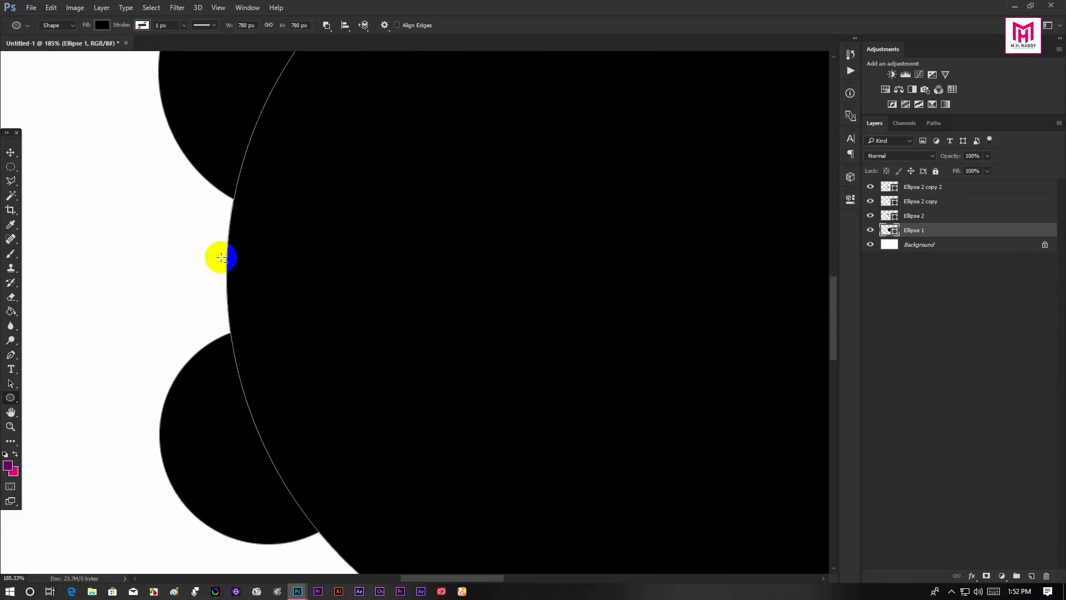
{"action": "left_click_drag", "start_coordinate": [215, 178], "coordinate": [339, 380]}
{"action": "key", "text": "space"}
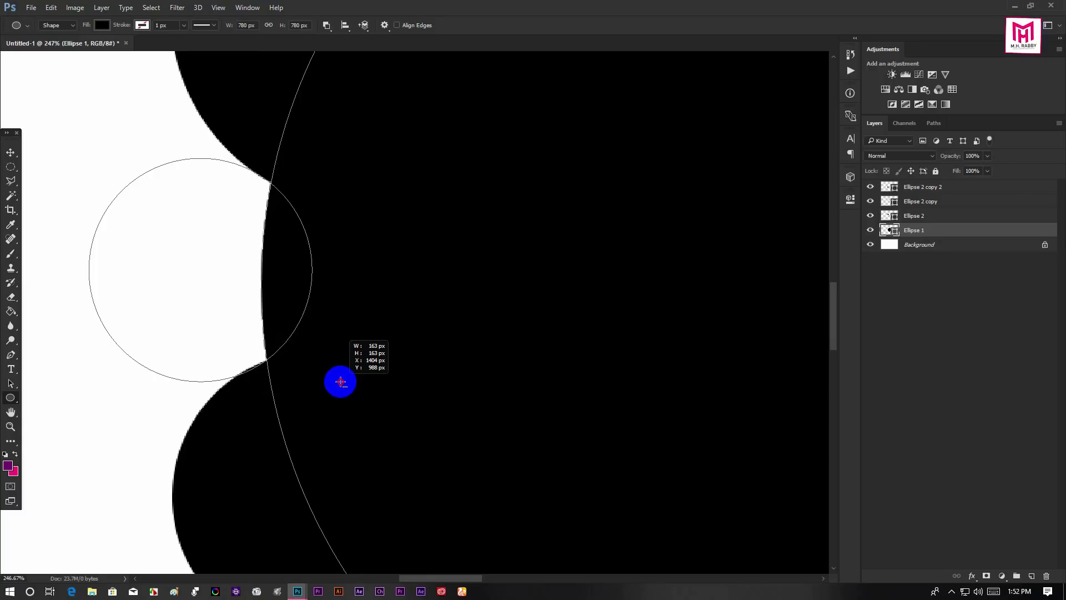
{"action": "left_click_drag", "start_coordinate": [340, 382], "coordinate": [340, 382]}
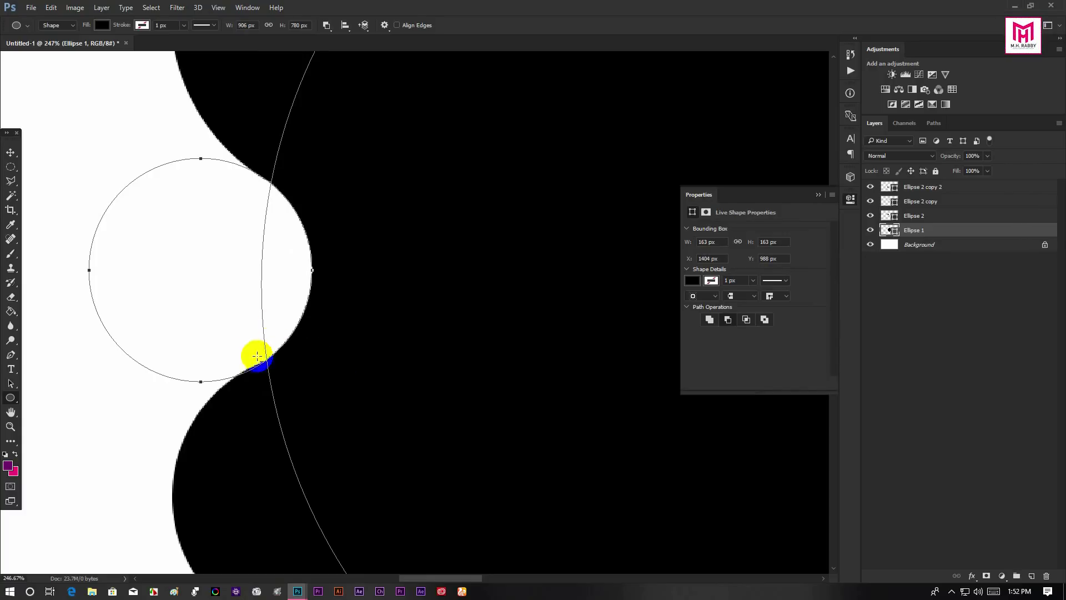
{"action": "left_click", "coordinate": [820, 195]}
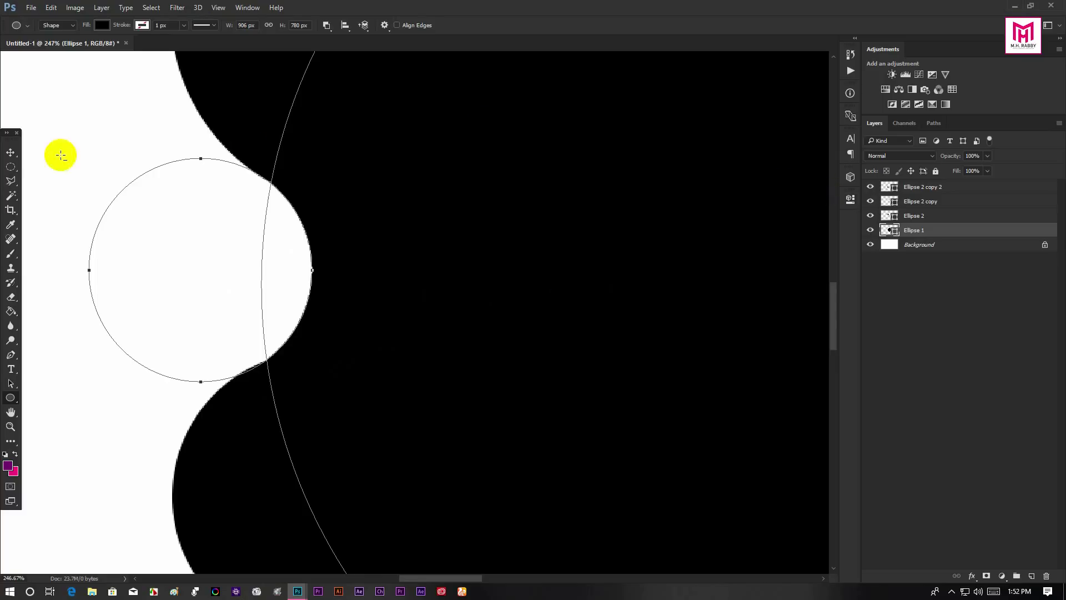
Zoom and pan to inspect another seam along the shape's edge.
{"action": "left_click", "coordinate": [11, 152]}
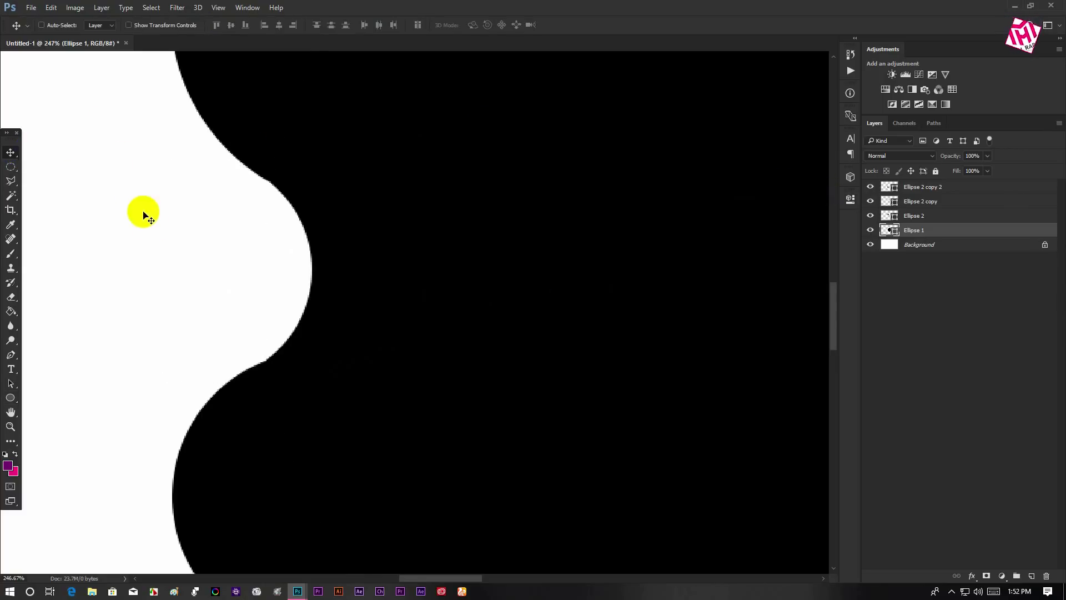
{"action": "scroll", "coordinate": [186, 286], "scroll_direction": "down", "scroll_amount": 5}
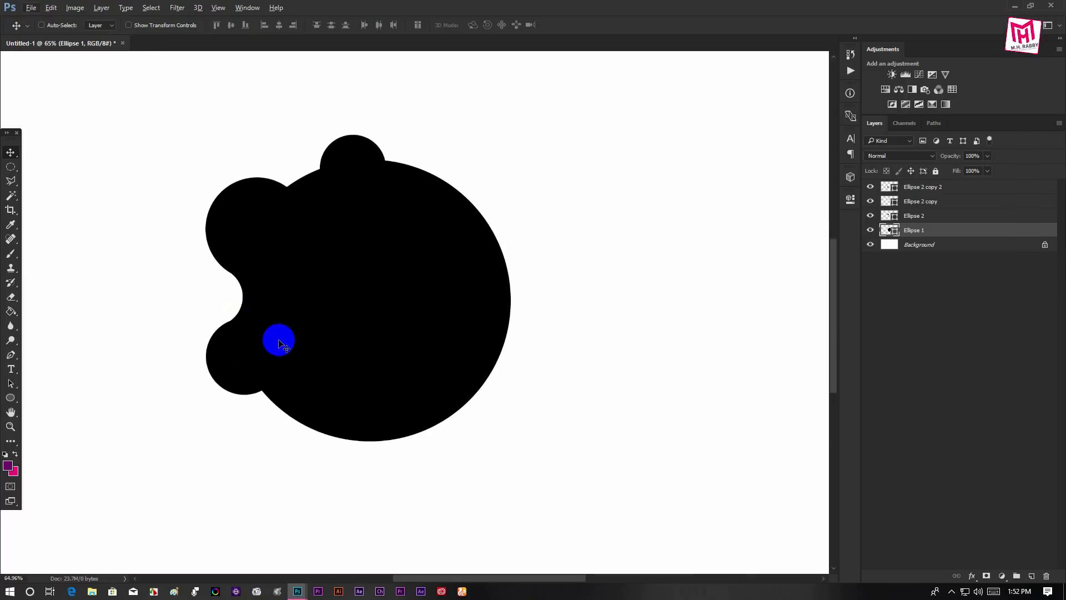
{"action": "scroll", "coordinate": [178, 327], "scroll_direction": "up", "scroll_amount": 5}
{"action": "scroll", "coordinate": [303, 304], "scroll_direction": "up", "scroll_amount": 3}
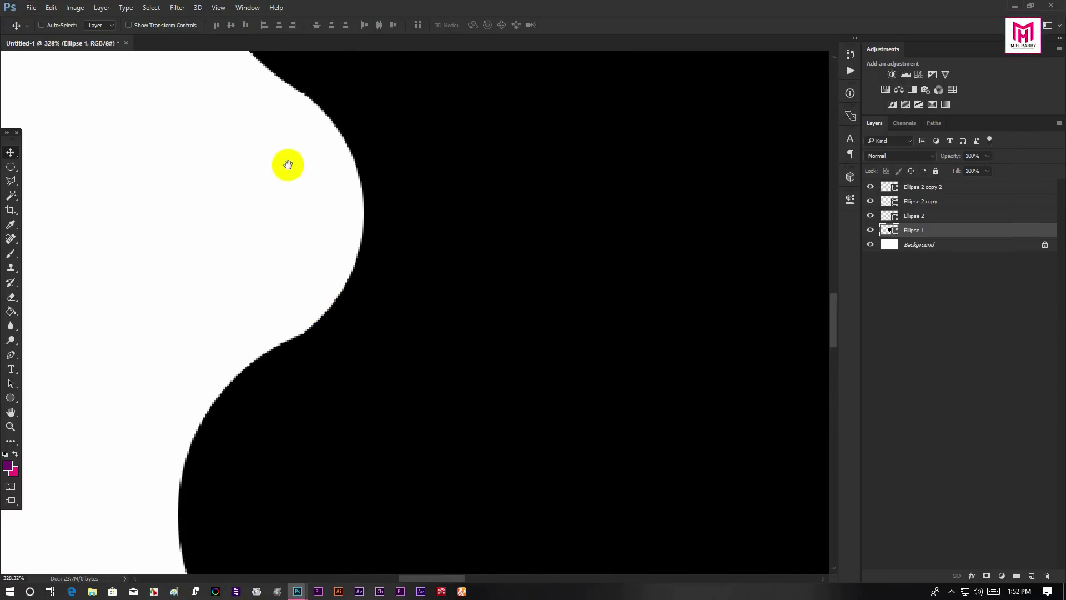
{"action": "left_click_drag", "start_coordinate": [288, 164], "coordinate": [412, 300]}
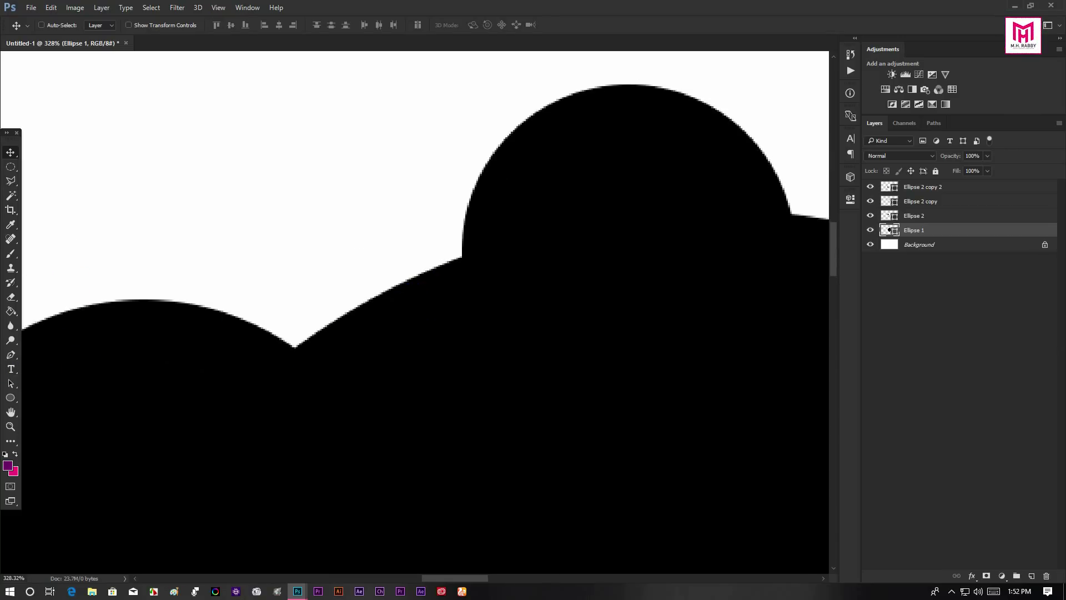
Subtract a 127 px circle from Ellipse 1 to round the seam between the upper-left and top bumps.
{"action": "left_click", "coordinate": [12, 398]}
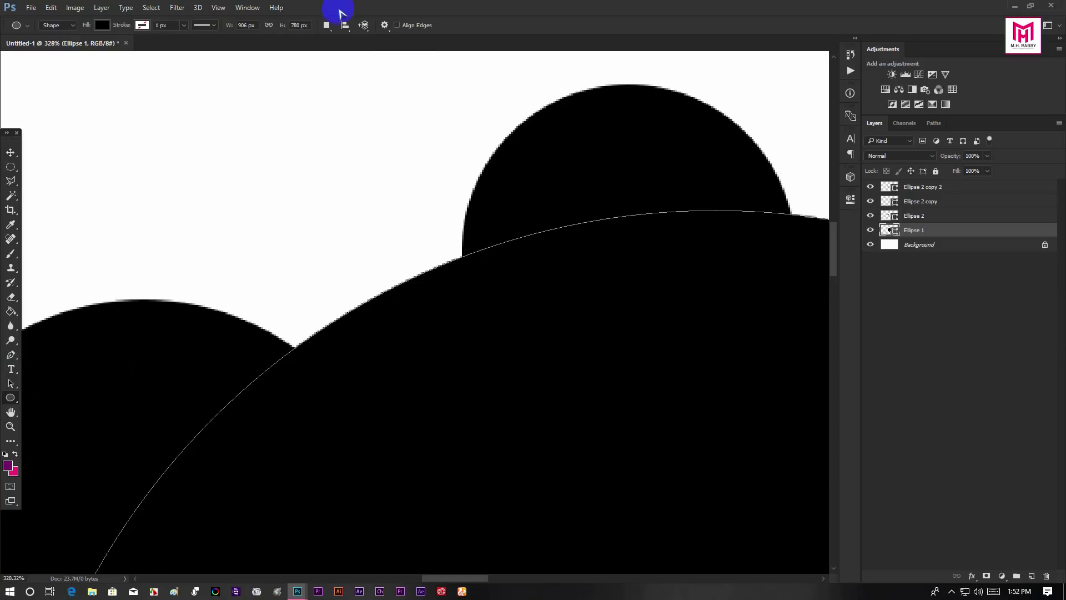
{"action": "left_click", "coordinate": [327, 25]}
{"action": "left_click", "coordinate": [344, 62]}
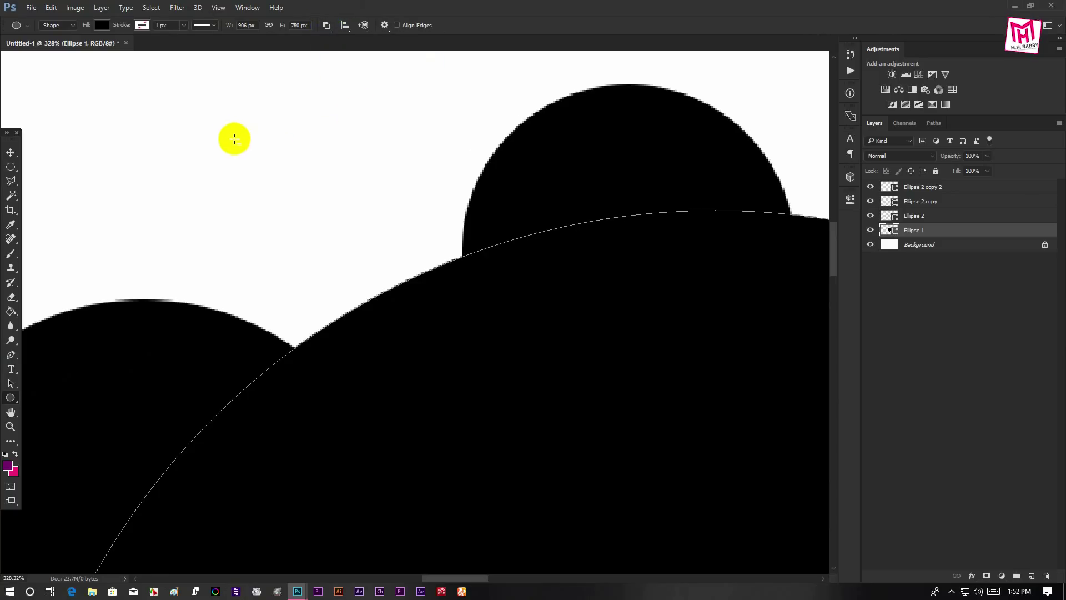
{"action": "left_click_drag", "start_coordinate": [234, 139], "coordinate": [539, 359]}
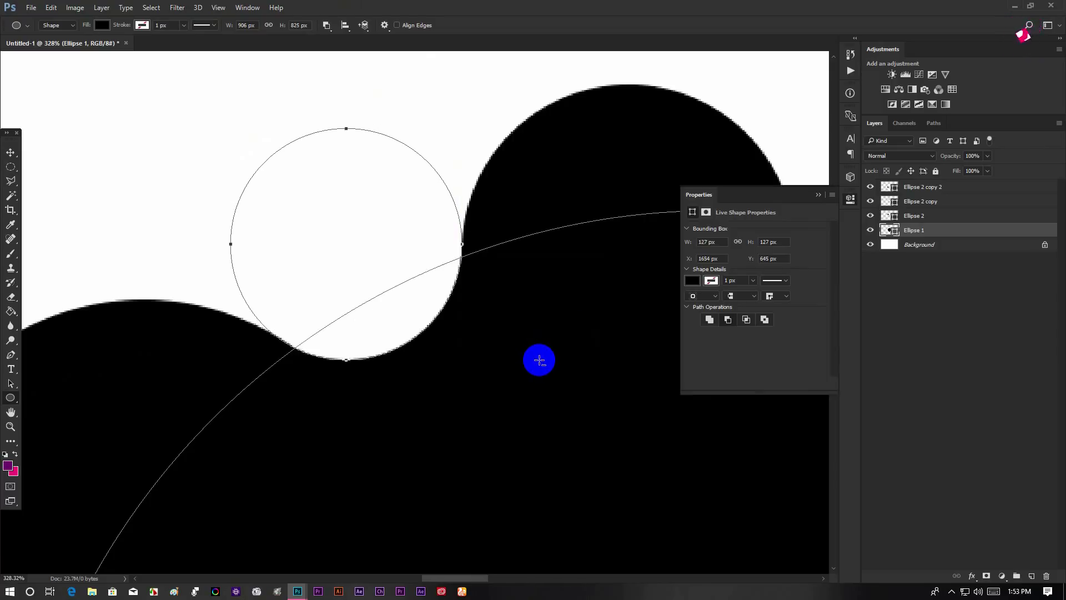
{"action": "left_click", "coordinate": [818, 195]}
{"action": "left_click", "coordinate": [10, 152]}
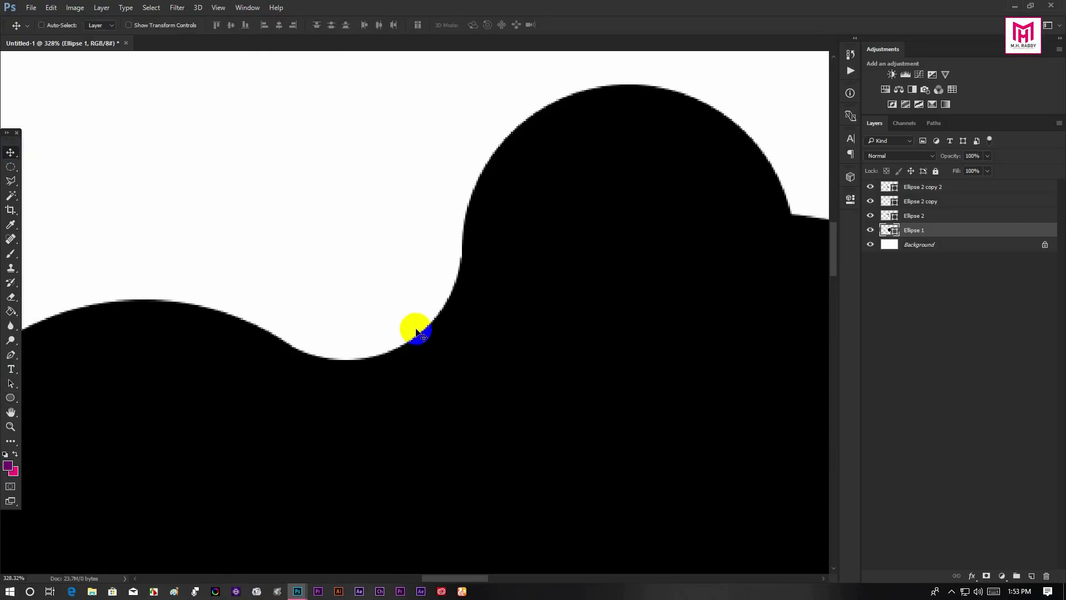
{"action": "scroll", "coordinate": [483, 210], "scroll_direction": "down", "scroll_amount": 10}
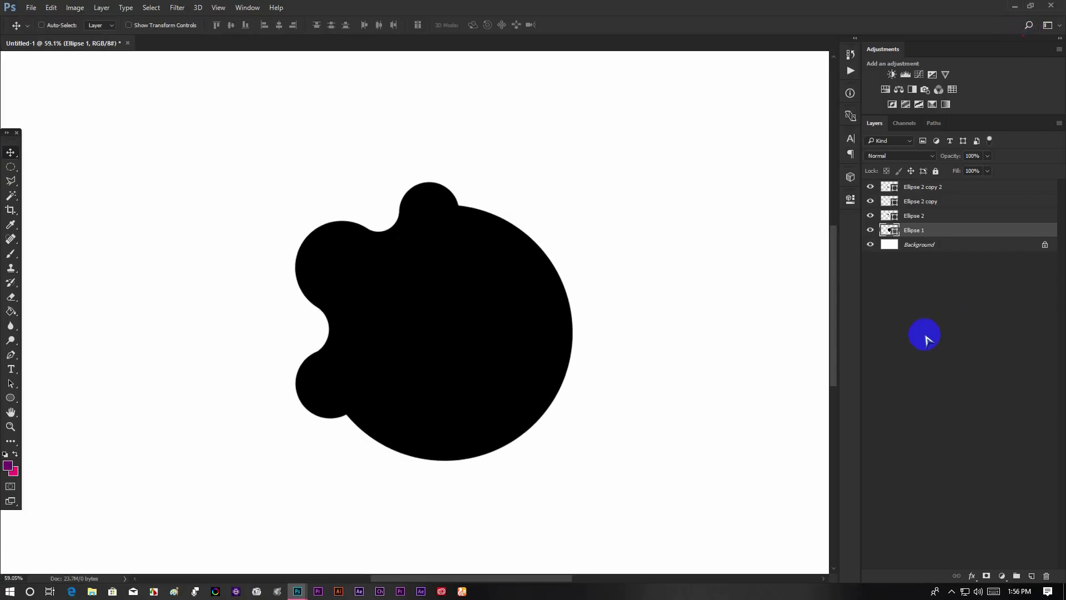
{"action": "left_click", "coordinate": [923, 335]}
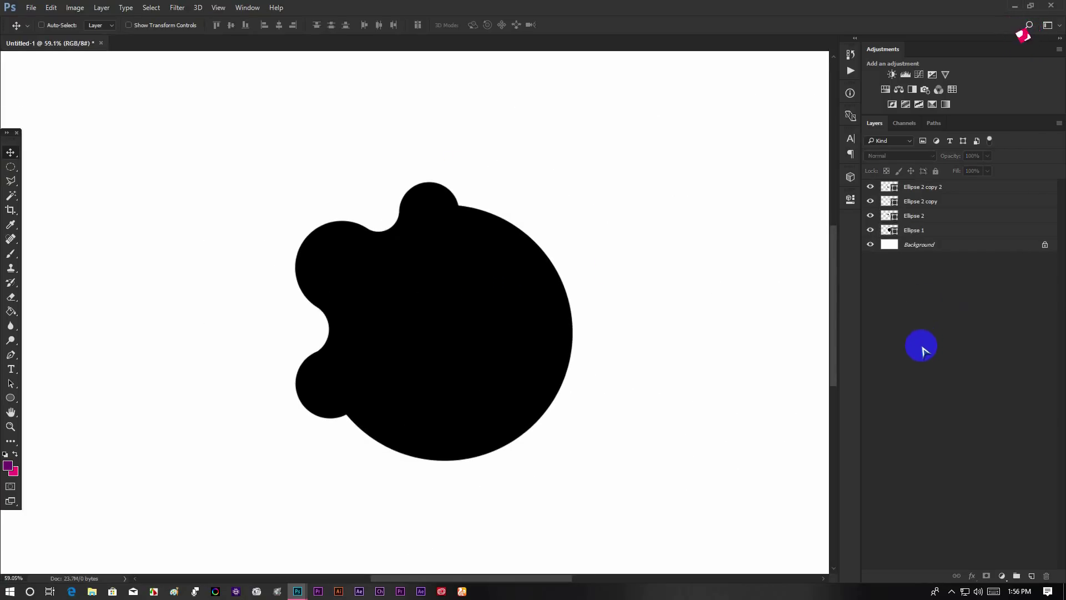
{"action": "left_click", "coordinate": [19, 393]}
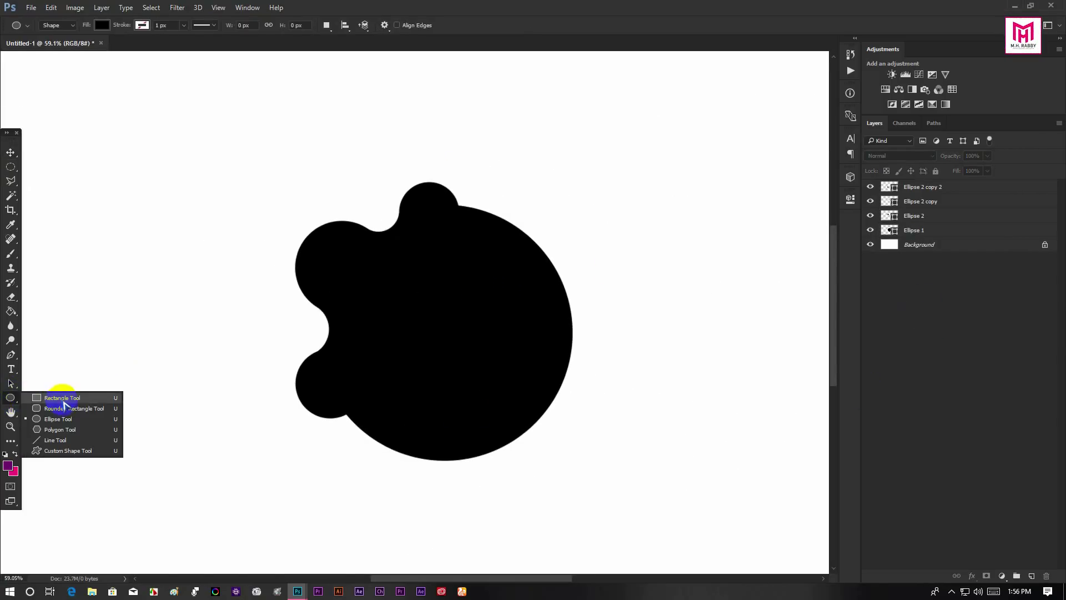
{"action": "left_click", "coordinate": [65, 420]}
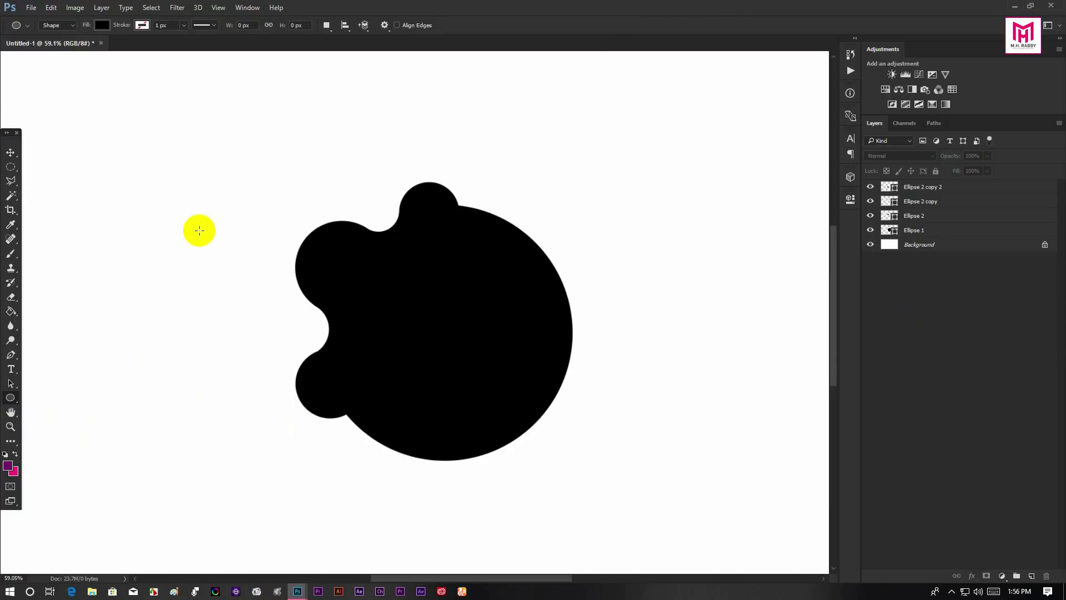
Draw a small circle and place it in the blob's left notch.
{"action": "left_click_drag", "start_coordinate": [191, 230], "coordinate": [299, 345]}
{"action": "left_click", "coordinate": [10, 151]}
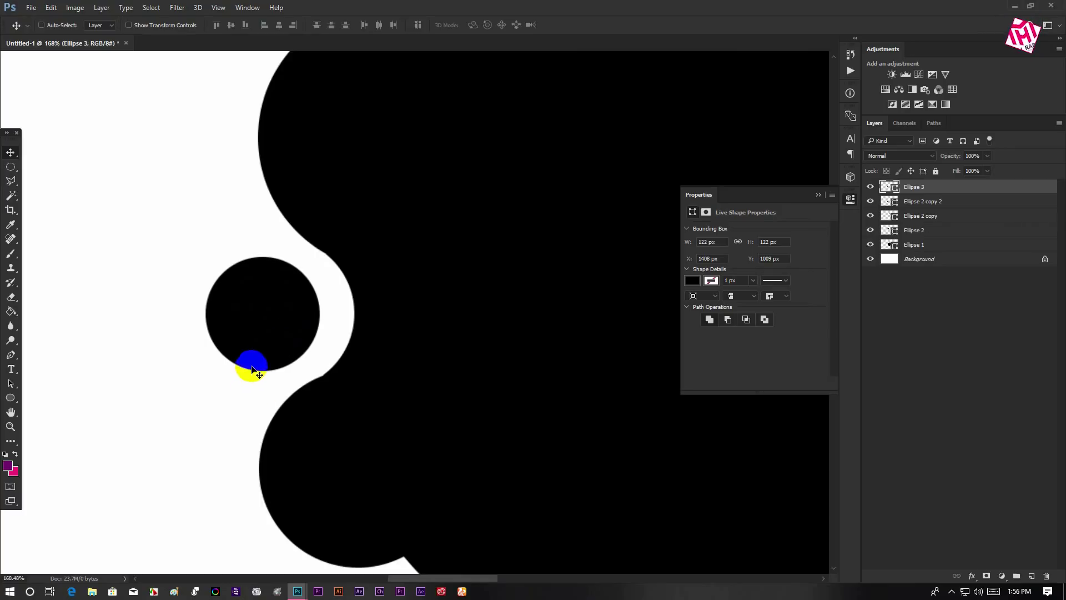
{"action": "left_click_drag", "start_coordinate": [253, 368], "coordinate": [348, 209]}
Position a copy above the dip beside the top bump, scaled to 83.61%.
{"action": "scroll", "coordinate": [348, 209], "scroll_direction": "up", "scroll_amount": 2}
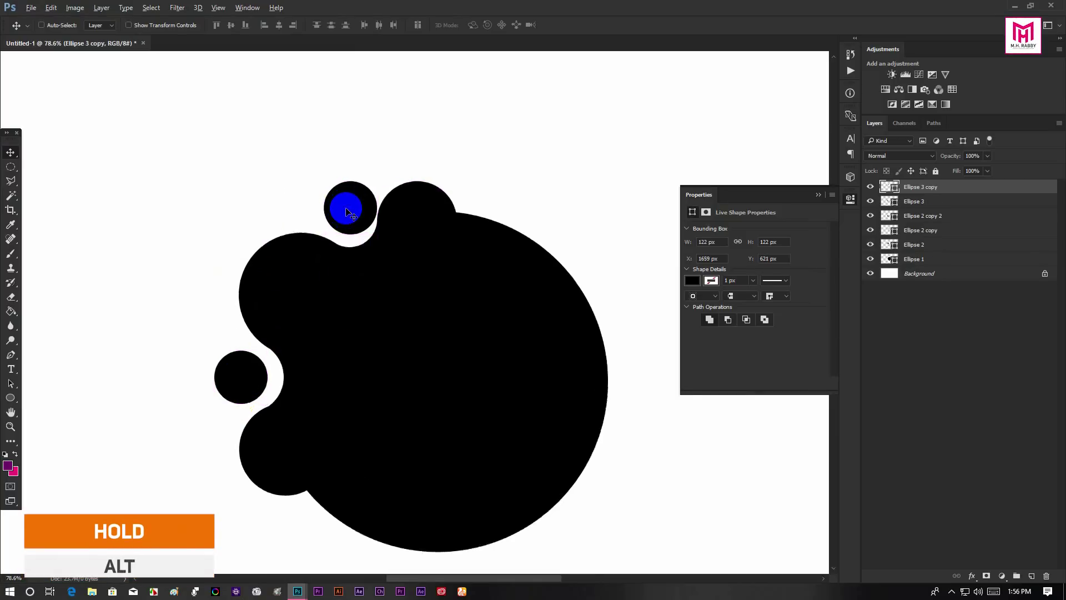
{"action": "scroll", "coordinate": [349, 212], "scroll_direction": "up", "scroll_amount": 8}
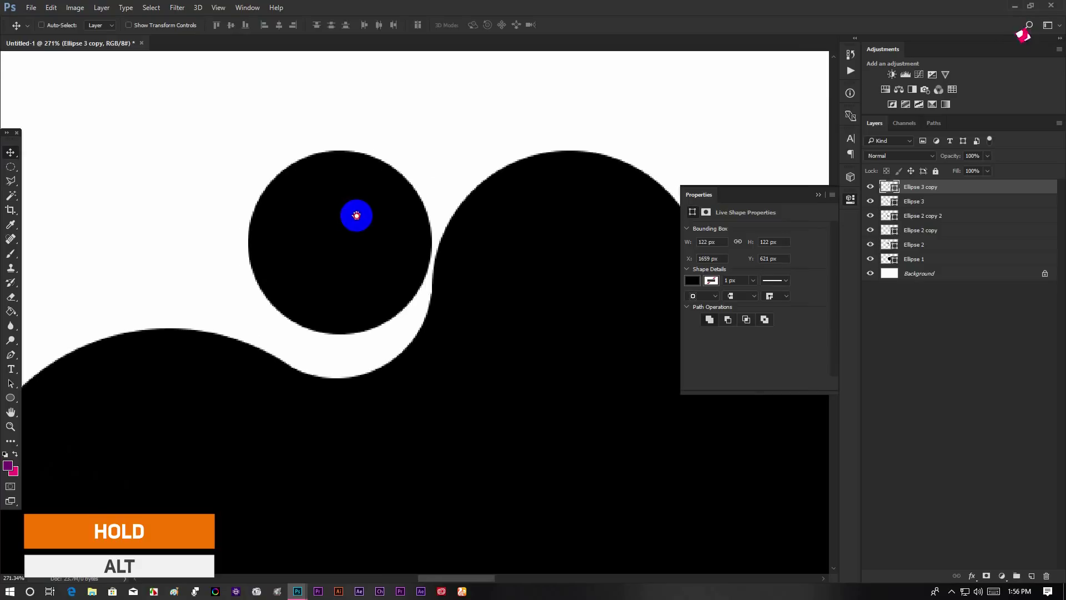
{"action": "left_click_drag", "start_coordinate": [349, 215], "coordinate": [330, 224]}
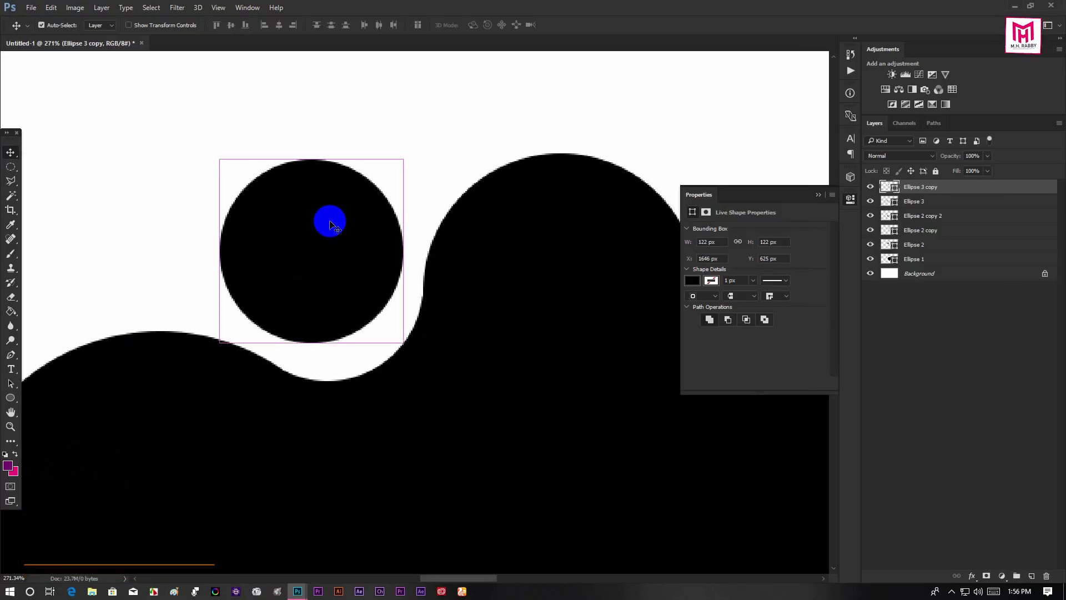
{"action": "key", "text": "ctrl+t"}
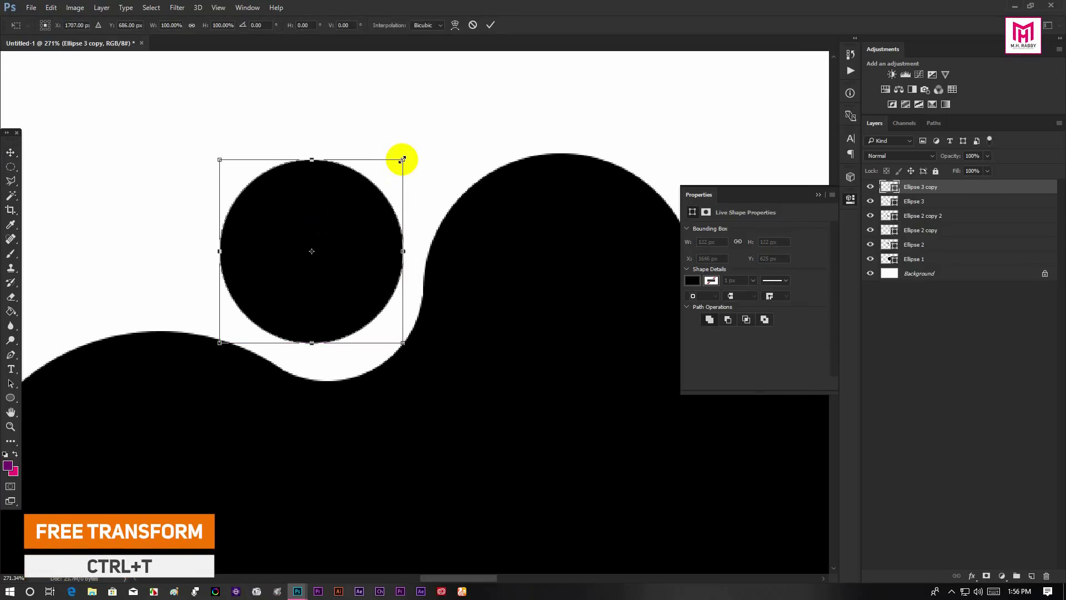
{"action": "left_click_drag", "start_coordinate": [402, 160], "coordinate": [388, 175]}
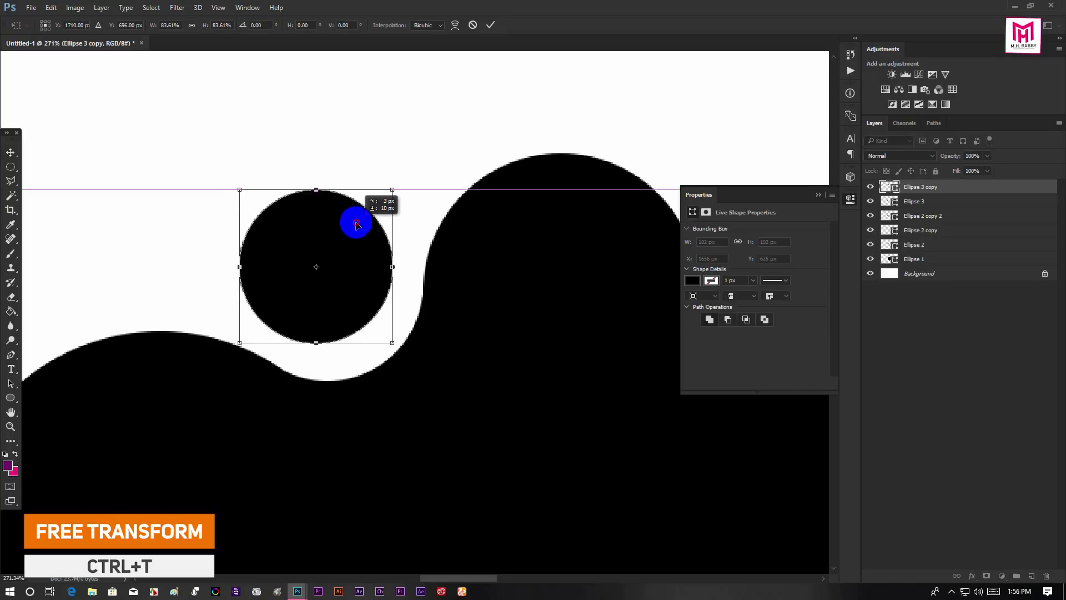
{"action": "left_click_drag", "start_coordinate": [357, 224], "coordinate": [361, 224]}
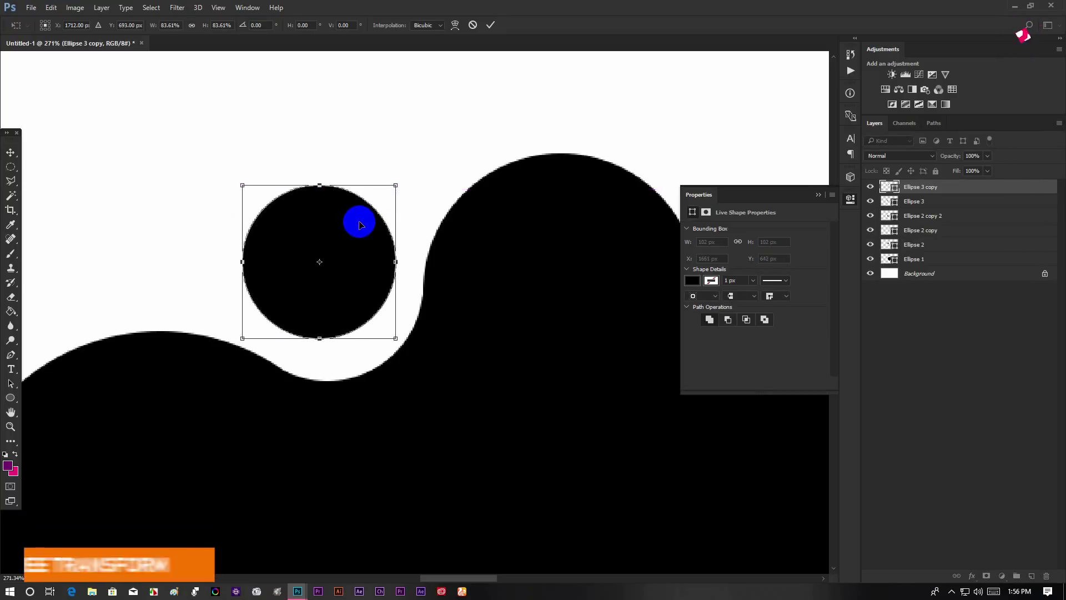
{"action": "key", "text": "Left"}
{"action": "key", "text": "Left"}
{"action": "key", "text": "Left"}
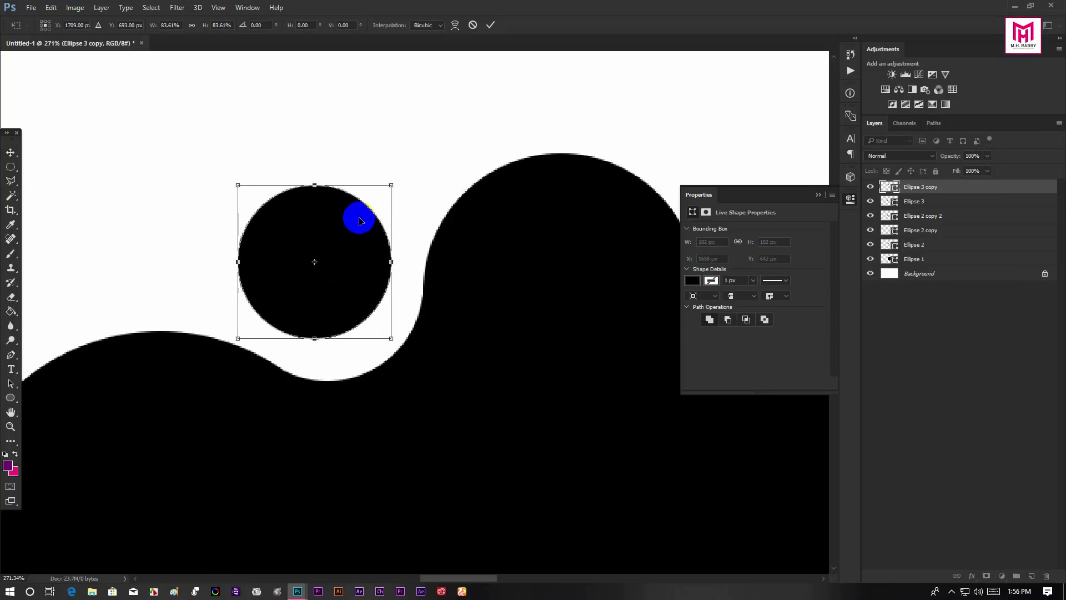
{"action": "key", "text": "Right"}
{"action": "key", "text": "Right"}
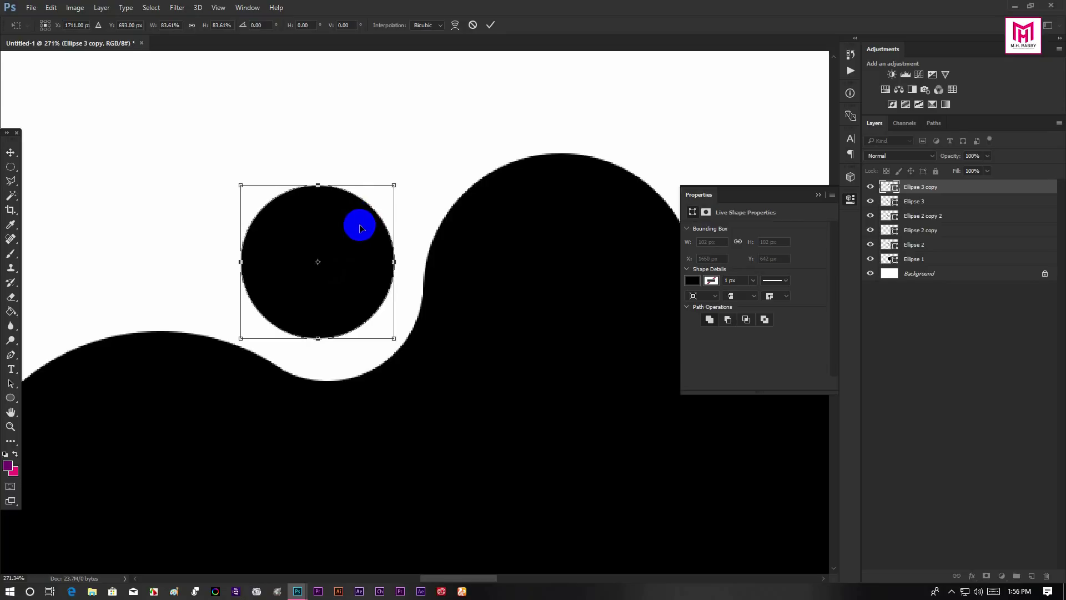
{"action": "left_click", "coordinate": [490, 25]}
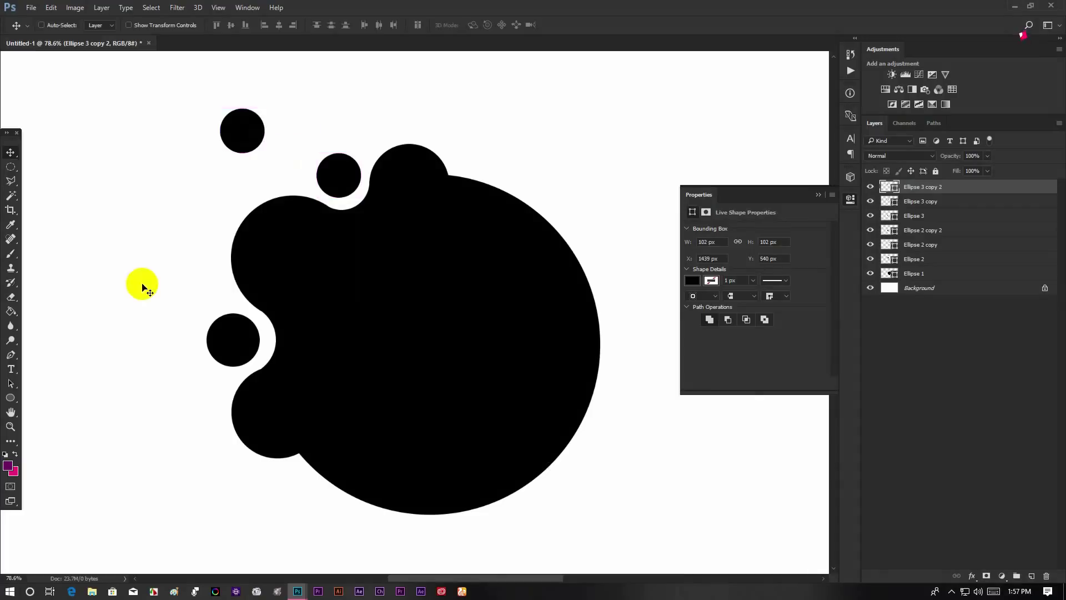
Scatter duplicated copies of the small circle around the blob's upper left.
{"action": "left_click", "coordinate": [242, 130]}
{"action": "left_click_drag", "start_coordinate": [249, 126], "coordinate": [219, 290]}
{"action": "key", "text": "Return"}
{"action": "key", "text": "ctrl+t"}
{"action": "key", "text": "Return"}
{"action": "left_click_drag", "start_coordinate": [219, 290], "coordinate": [151, 318]}
{"action": "left_click_drag", "start_coordinate": [202, 338], "coordinate": [214, 141]}
Draw five more bubbles of varying sizes around the top-left edge.
{"action": "left_click", "coordinate": [10, 398]}
{"action": "mouse_move", "coordinate": [143, 189]}
{"action": "left_mouse_down"}
{"action": "mouse_move", "coordinate": [171, 215]}
{"action": "mouse_move", "coordinate": [198, 269]}
{"action": "mouse_move", "coordinate": [190, 297]}
{"action": "left_mouse_up"}
{"action": "mouse_move", "coordinate": [159, 162]}
{"action": "left_mouse_down"}
{"action": "mouse_move", "coordinate": [220, 162]}
{"action": "mouse_move", "coordinate": [216, 240]}
{"action": "left_mouse_up"}
{"action": "mouse_move", "coordinate": [205, 99]}
{"action": "left_mouse_down"}
{"action": "mouse_move", "coordinate": [245, 167]}
{"action": "mouse_move", "coordinate": [240, 187]}
{"action": "left_mouse_up"}
{"action": "left_click_drag", "start_coordinate": [257, 111], "coordinate": [286, 161]}
{"action": "left_click_drag", "start_coordinate": [215, 97], "coordinate": [233, 123]}
{"action": "left_click", "coordinate": [986, 463]}
{"action": "scroll", "coordinate": [364, 328], "scroll_direction": "down", "scroll_amount": 3}
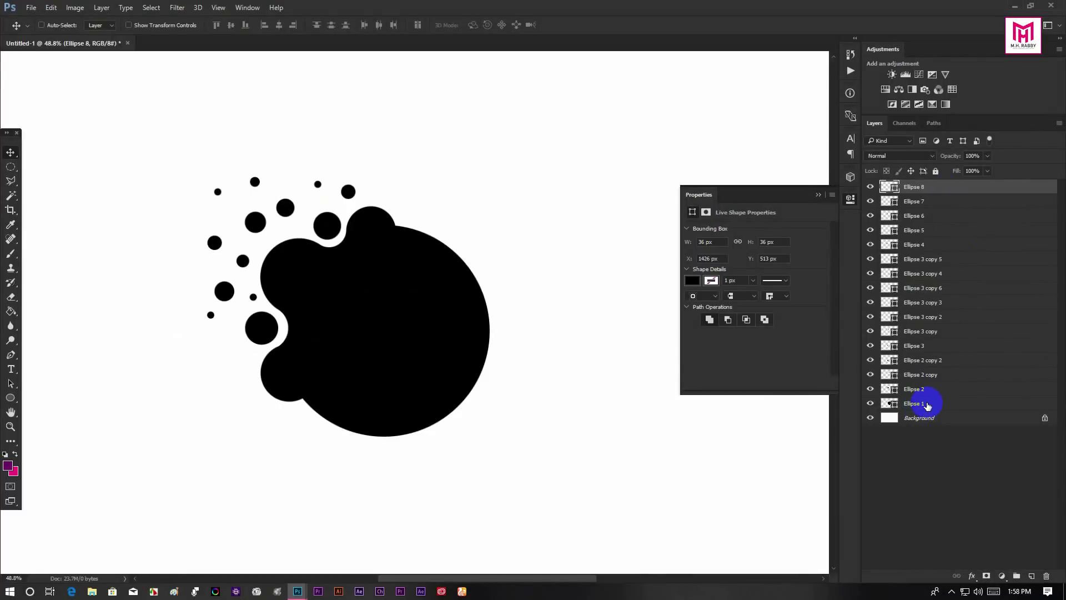
Merge all the ellipse layers into one shape layer with Merge Shapes.
{"action": "left_click", "coordinate": [926, 404], "text": "shift"}
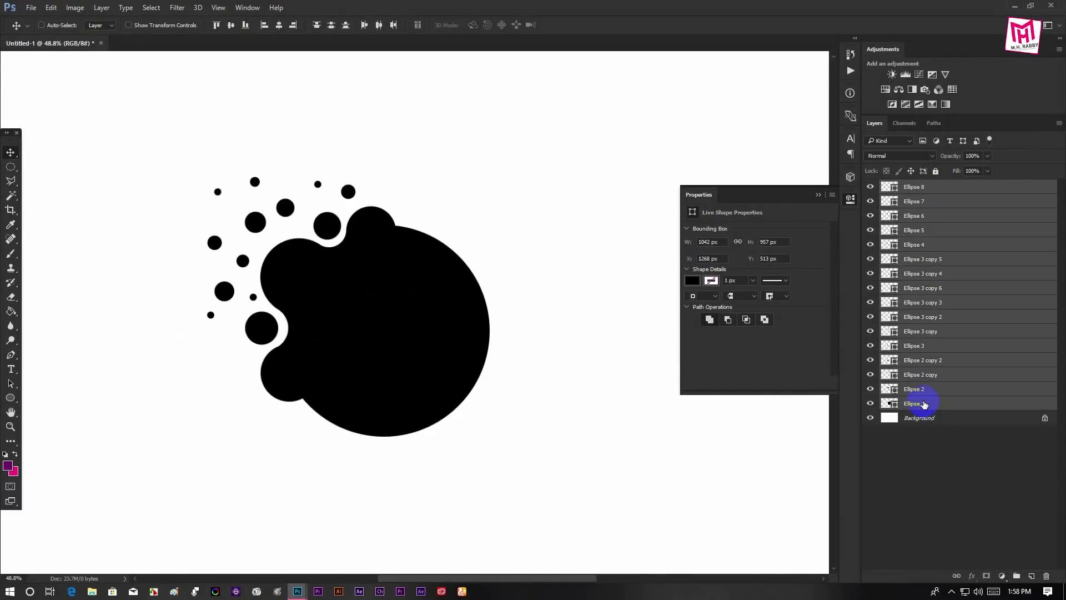
{"action": "right_click", "coordinate": [937, 407]}
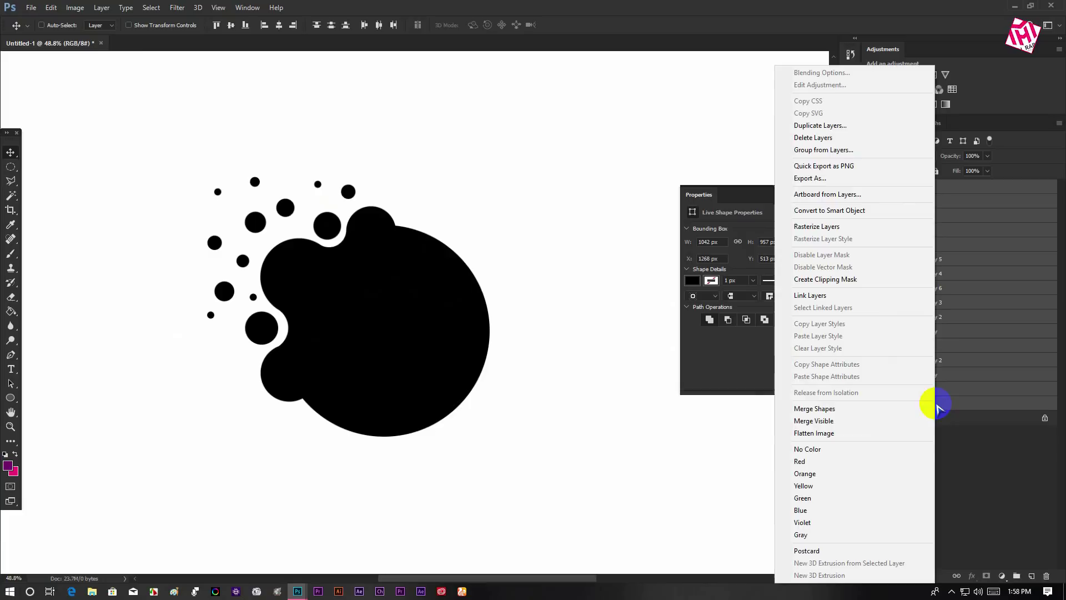
{"action": "left_click", "coordinate": [830, 410]}
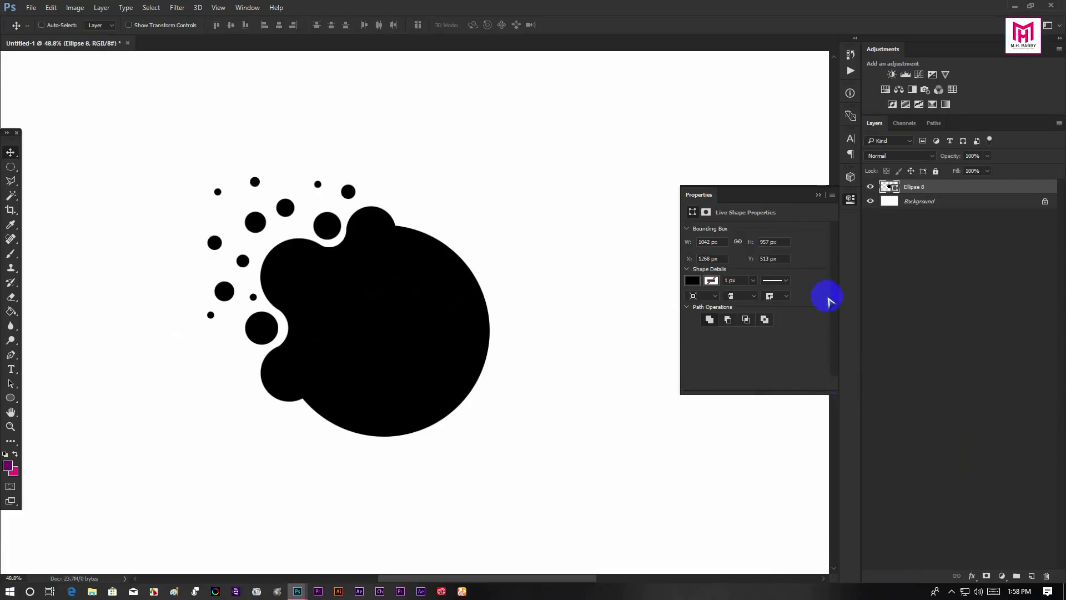
{"action": "left_click", "coordinate": [818, 195]}
{"action": "left_click", "coordinate": [939, 243]}
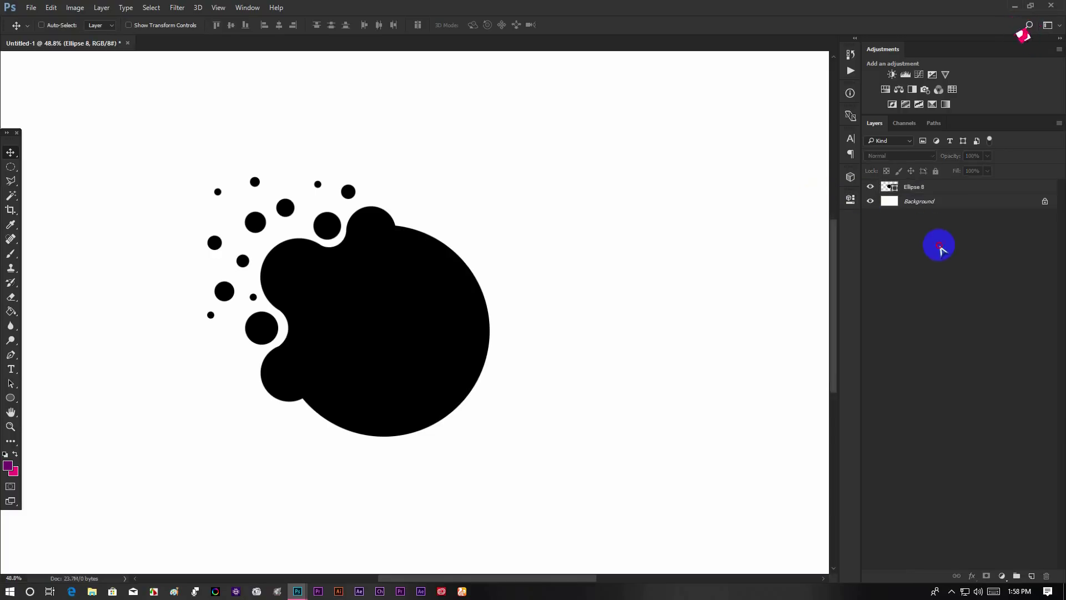
{"action": "left_click", "coordinate": [871, 187]}
{"action": "left_click", "coordinate": [871, 186]}
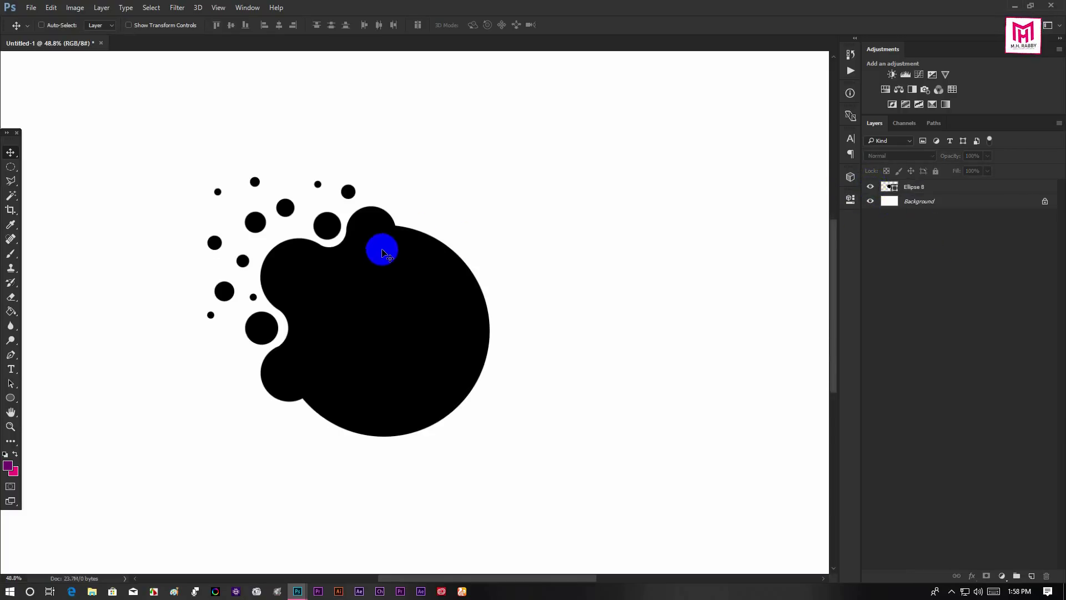
Fit the whole canvas in view and select the merged Ellipse 8 layer.
{"action": "key", "text": "ctrl+0"}
{"action": "key", "text": "ctrl+minus"}
{"action": "key", "text": "ctrl+plus"}
{"action": "key", "text": "ctrl+plus"}
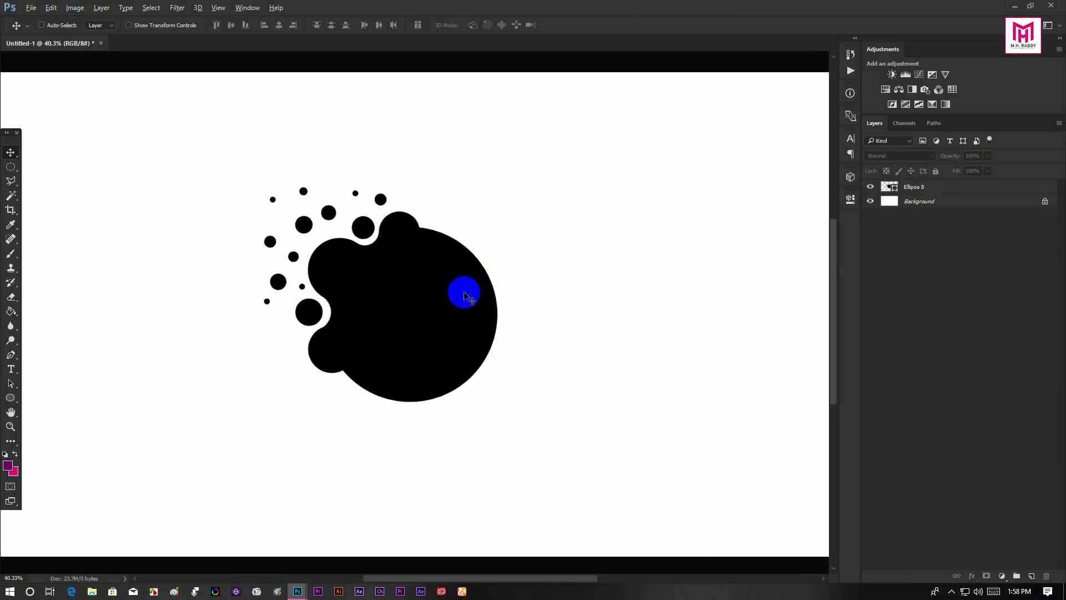
{"action": "key", "text": "ctrl+minus"}
{"action": "left_click", "coordinate": [919, 187]}
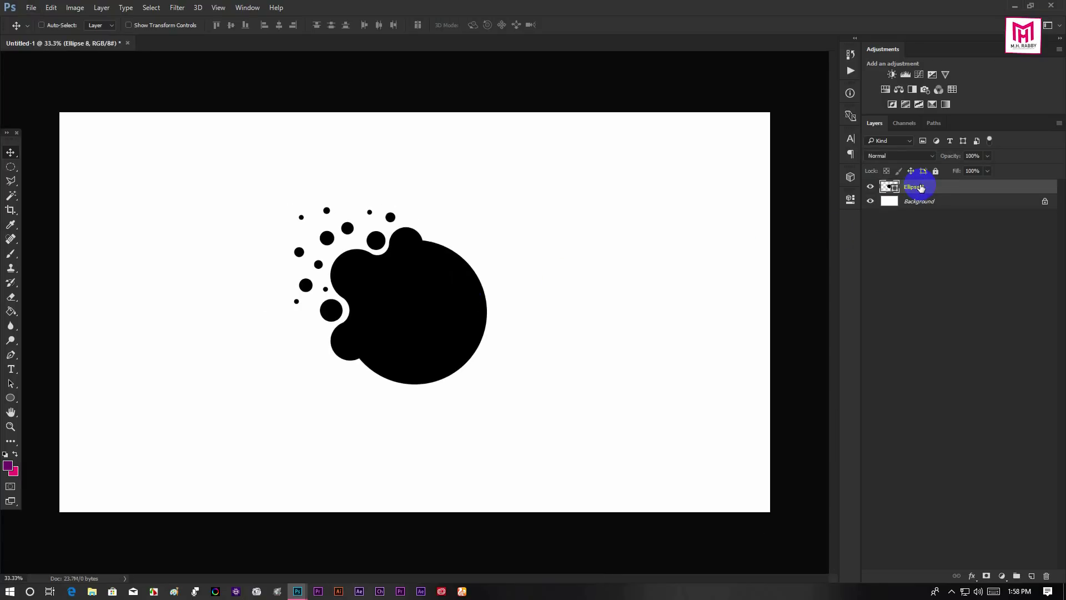
Give Ellipse 8 a Gradient Overlay from #71096a to #ed1e79.
{"action": "right_click", "coordinate": [924, 187]}
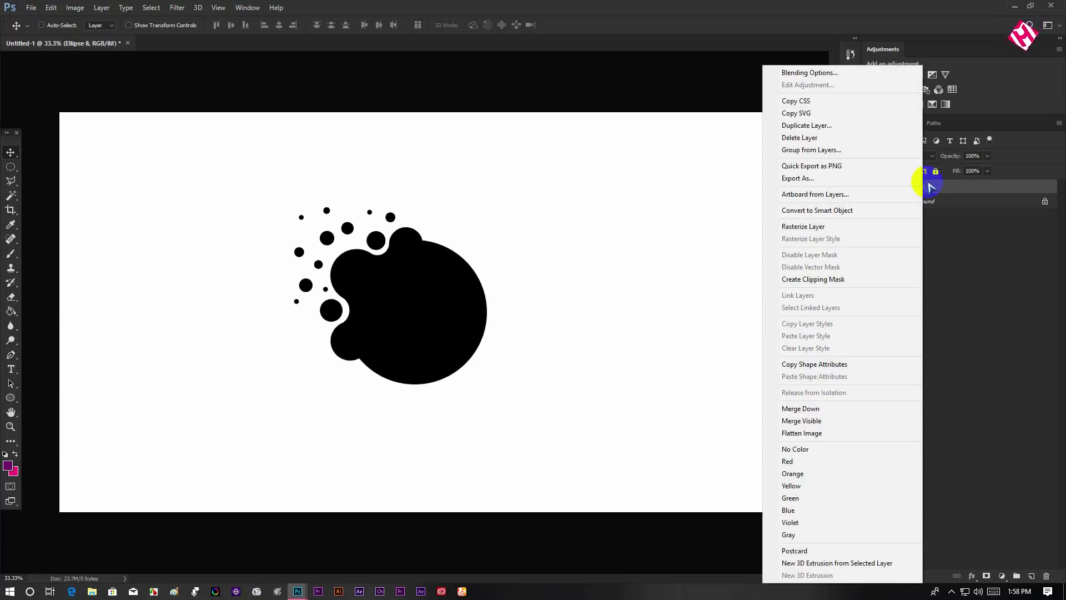
{"action": "left_click", "coordinate": [816, 73]}
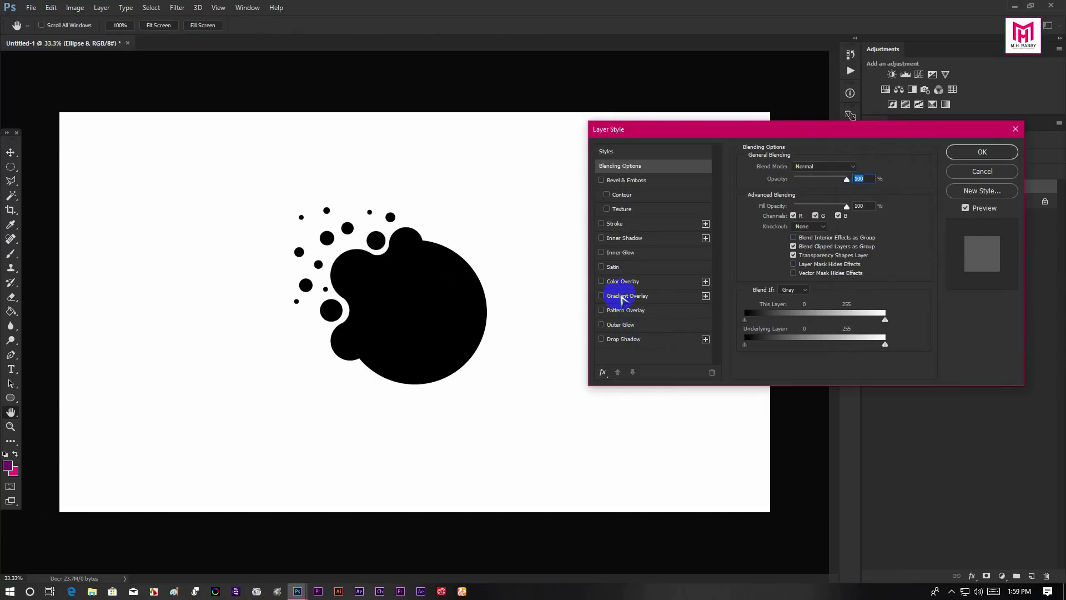
{"action": "left_click", "coordinate": [618, 297]}
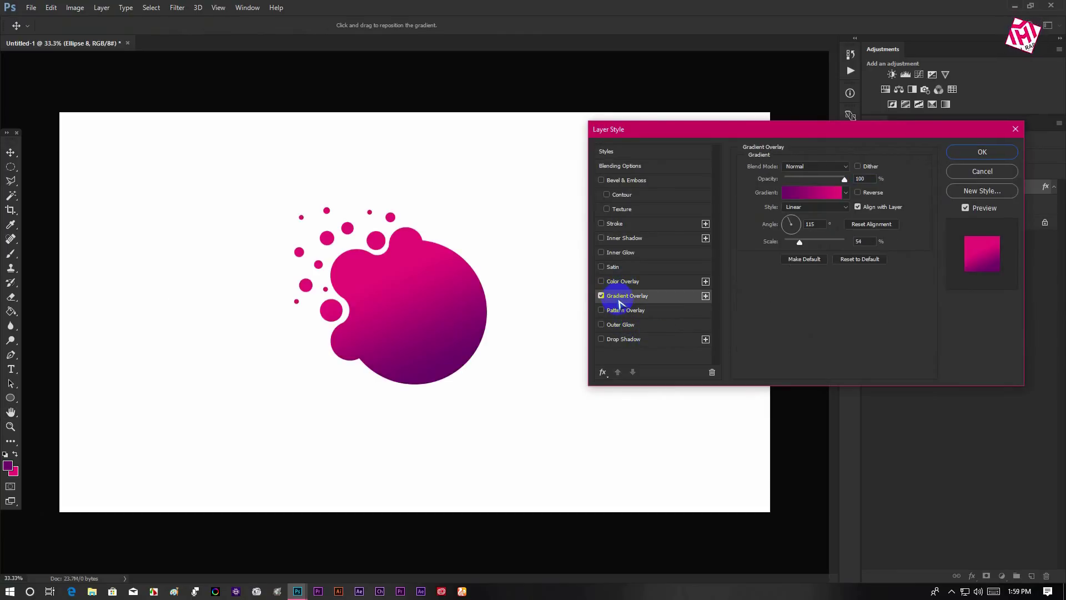
{"action": "left_click", "coordinate": [831, 200]}
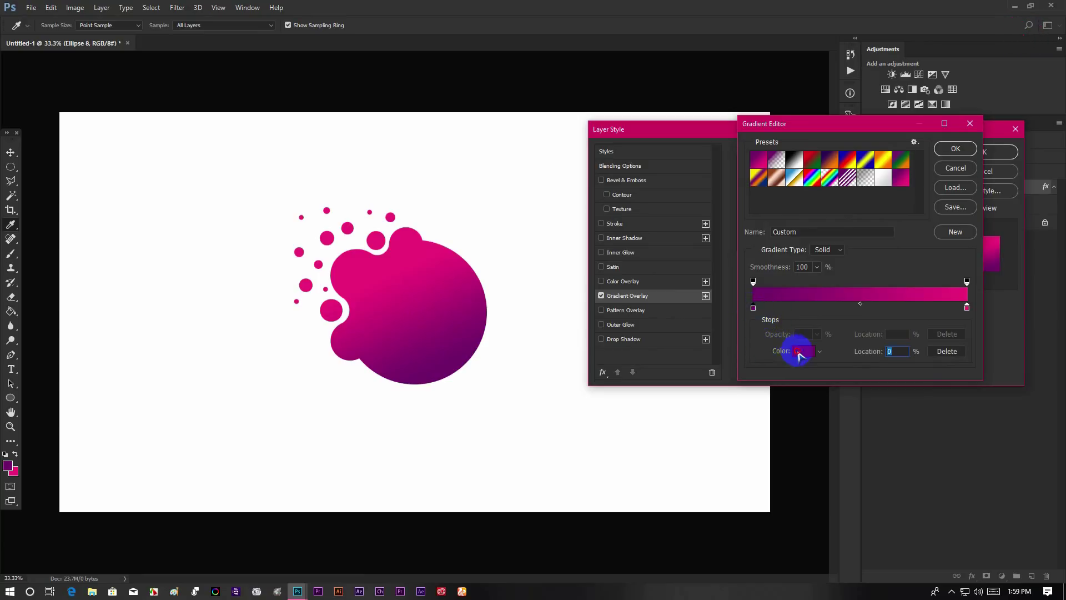
{"action": "left_click", "coordinate": [798, 352]}
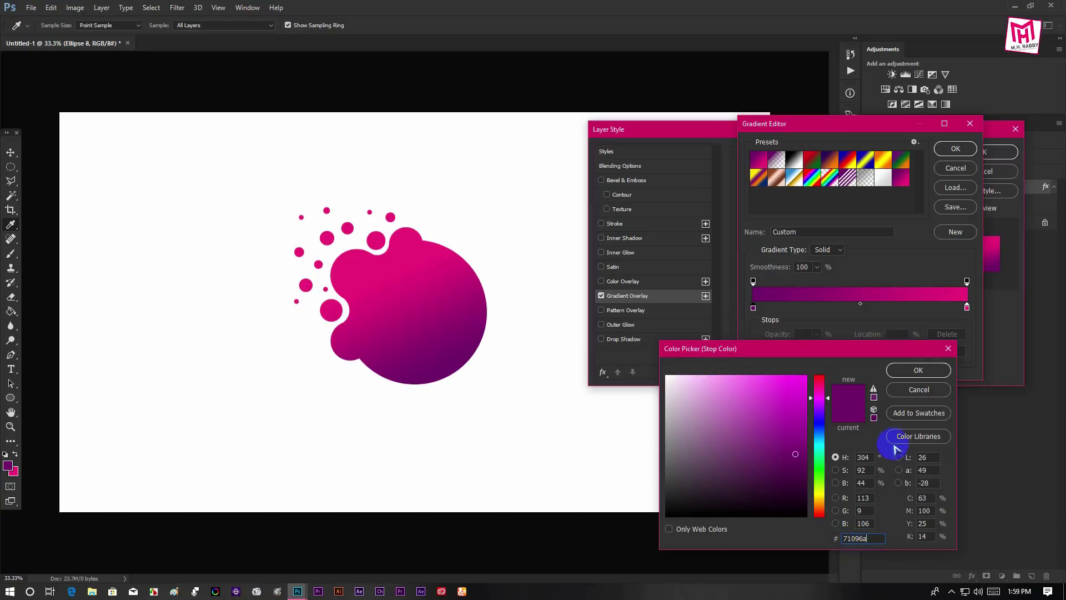
{"action": "left_click", "coordinate": [913, 371]}
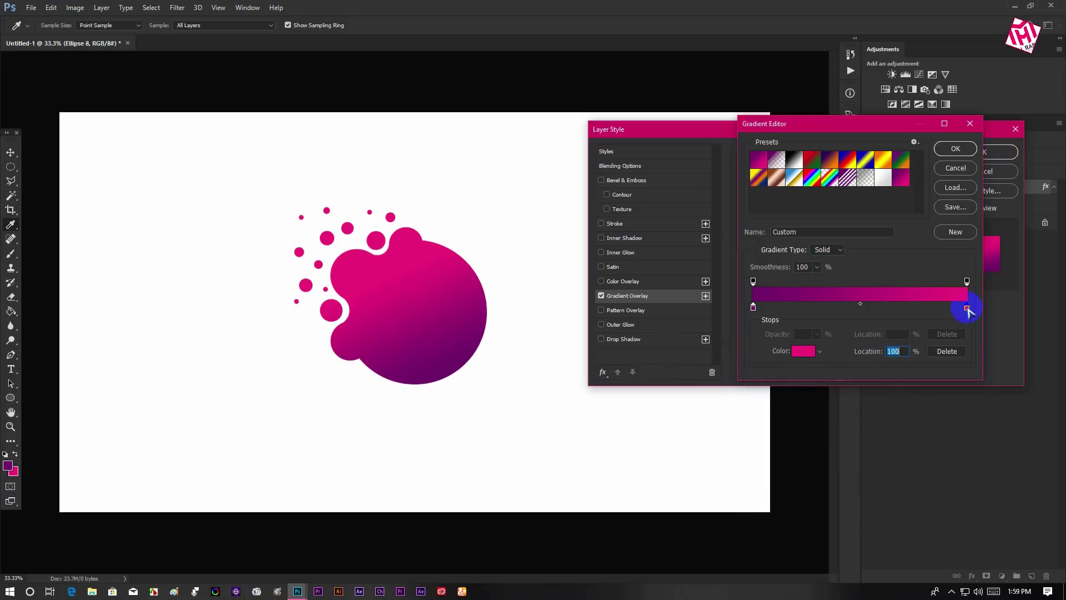
{"action": "left_click", "coordinate": [826, 351]}
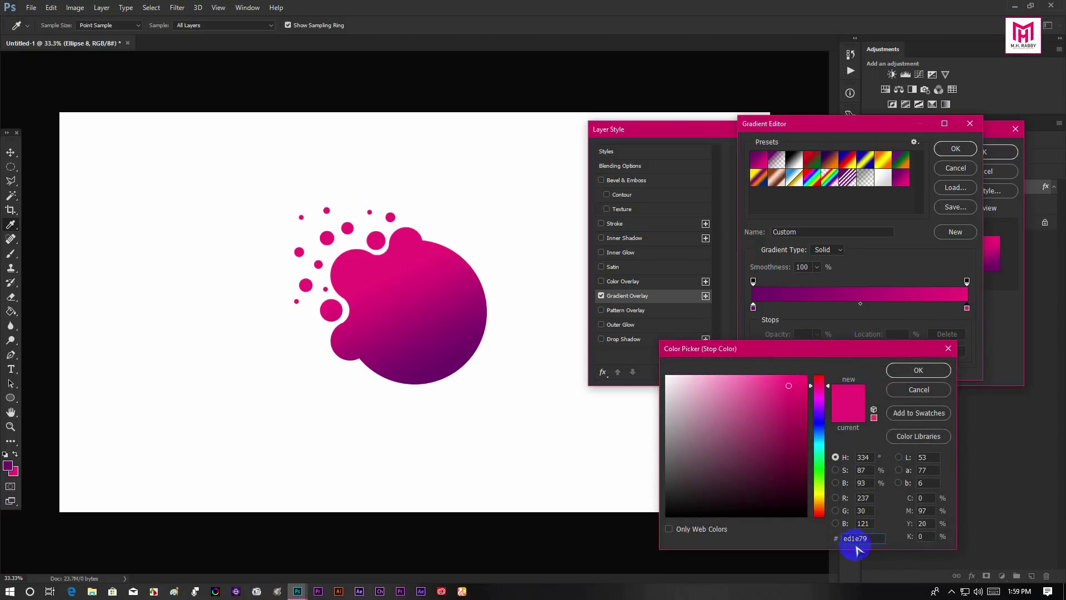
{"action": "left_click", "coordinate": [910, 370]}
{"action": "left_click", "coordinate": [953, 148]}
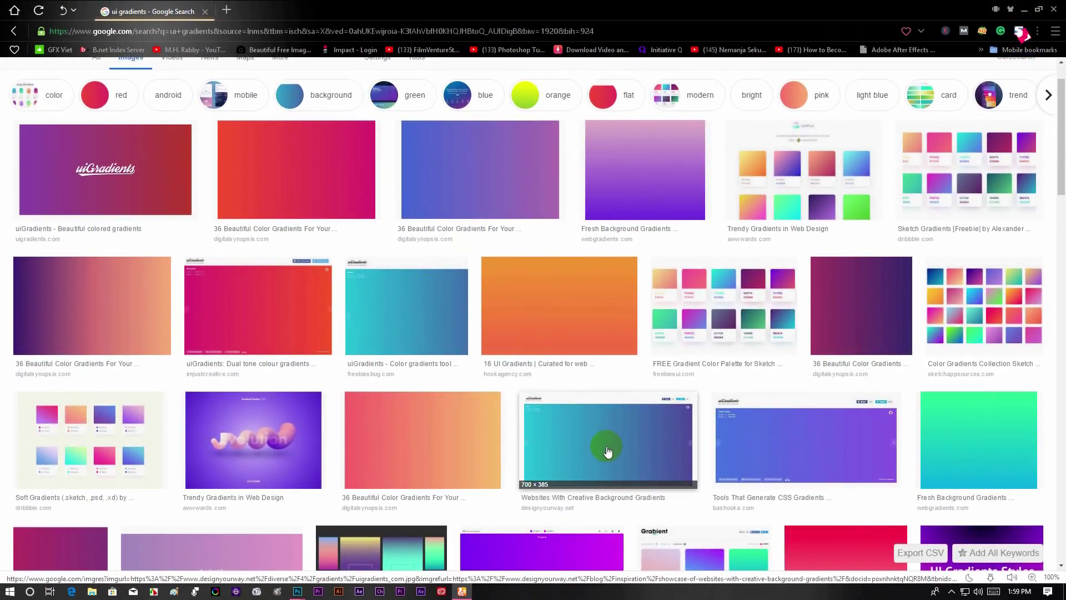
Open the freebiesbug uiGradients cyan-to-blue image preview in Google Images.
{"action": "left_click", "coordinate": [465, 349]}
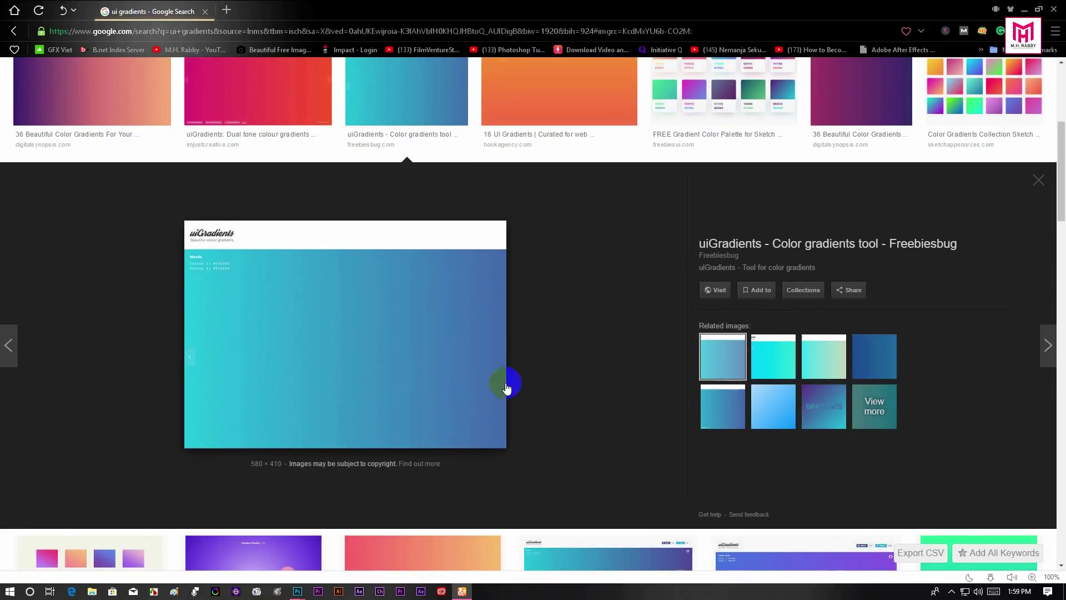
{"action": "scroll", "coordinate": [459, 333], "scroll_direction": "up", "scroll_amount": 5}
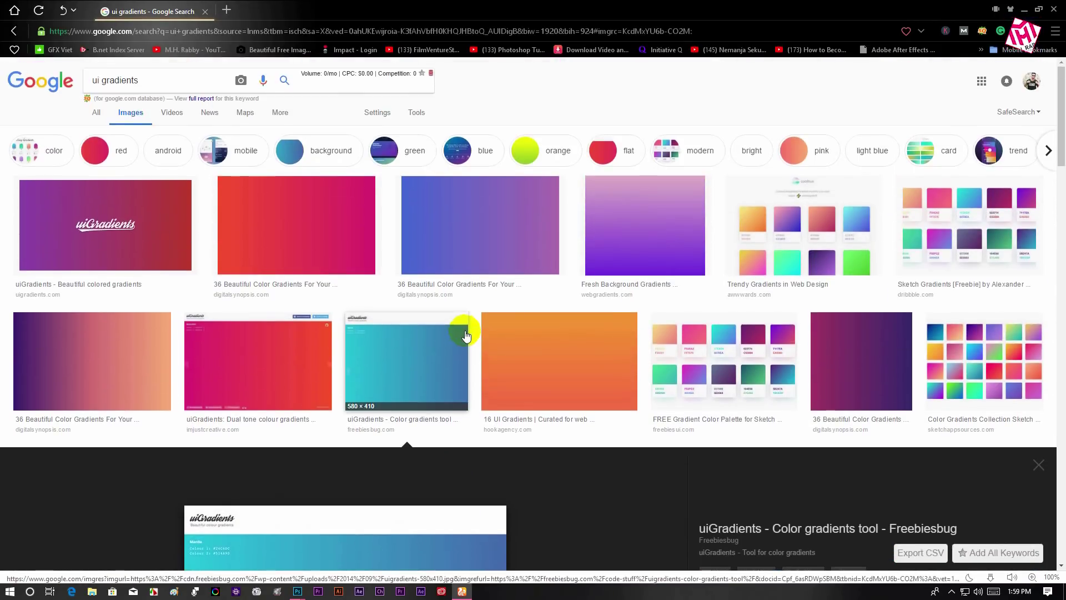
{"action": "left_click_drag", "start_coordinate": [158, 82], "coordinate": [79, 81]}
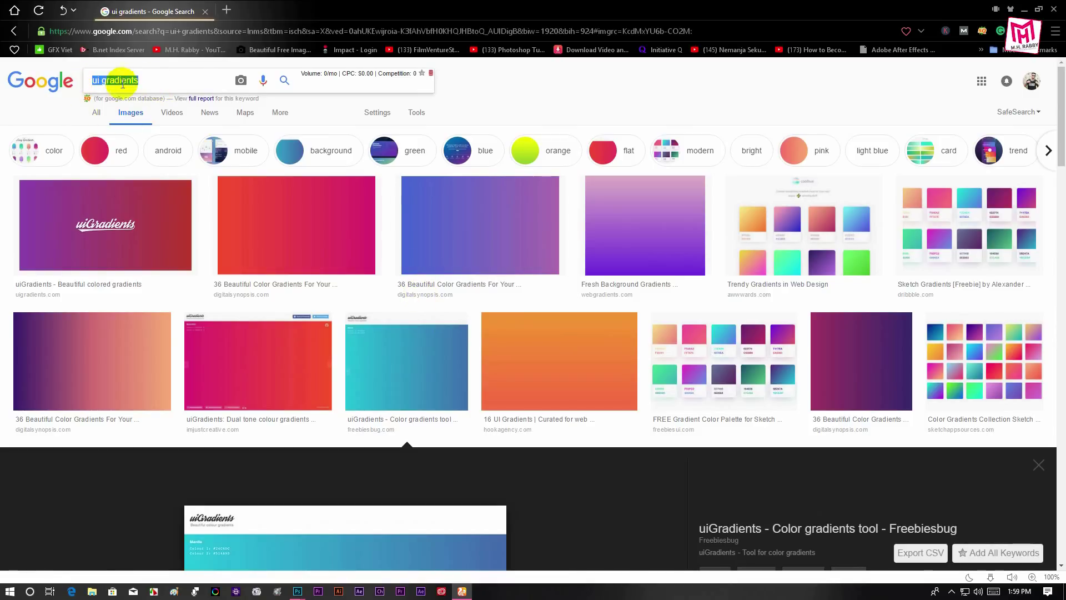
{"action": "left_click", "coordinate": [169, 81]}
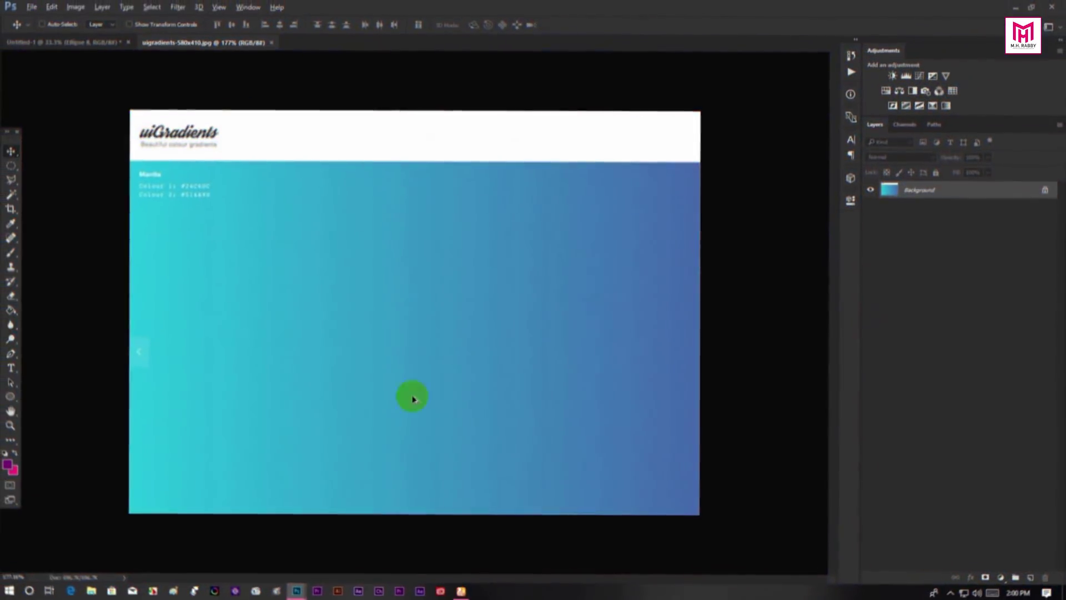
Sample the blue #4669ad from the gradient image as the foreground colour.
{"action": "left_click", "coordinate": [8, 466]}
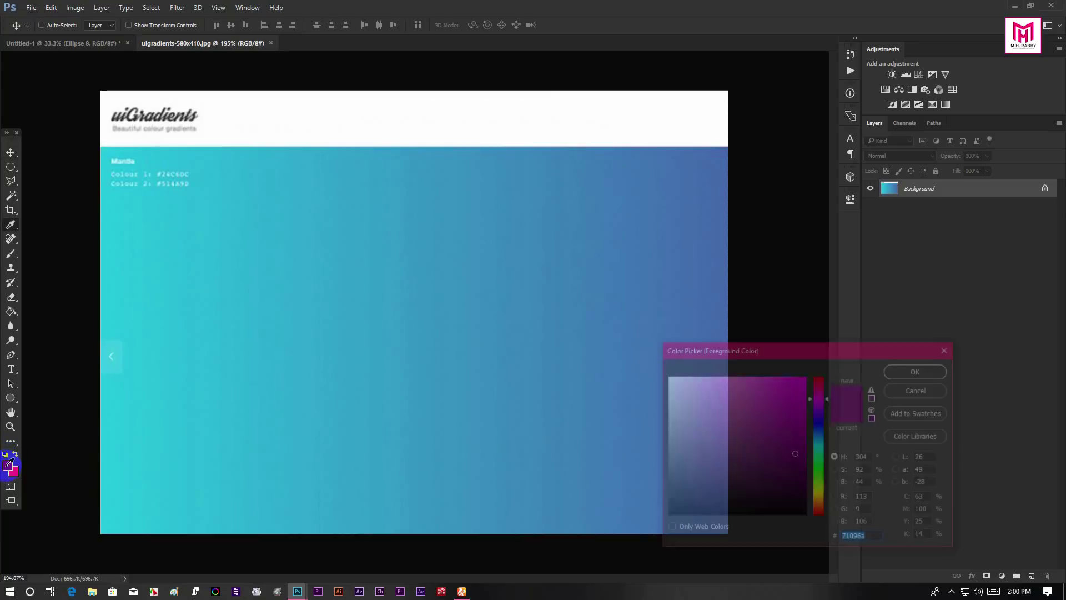
{"action": "left_click", "coordinate": [730, 283]}
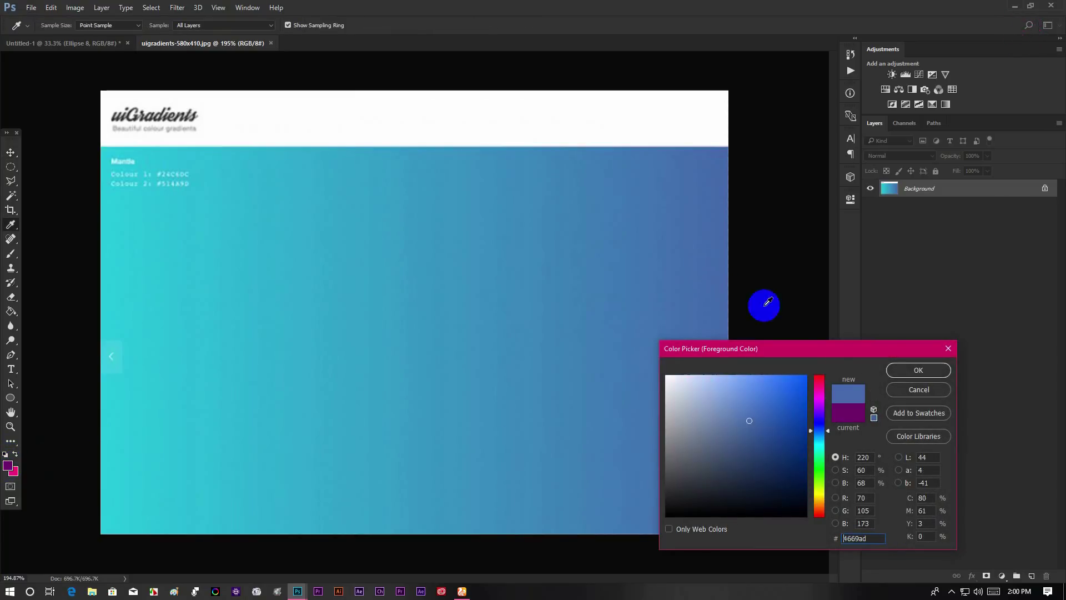
{"action": "left_click", "coordinate": [918, 370]}
{"action": "key", "text": "v"}
Sample the cyan from the image's left edge as the background colour, then return to Untitled-1.
{"action": "left_click", "coordinate": [17, 471]}
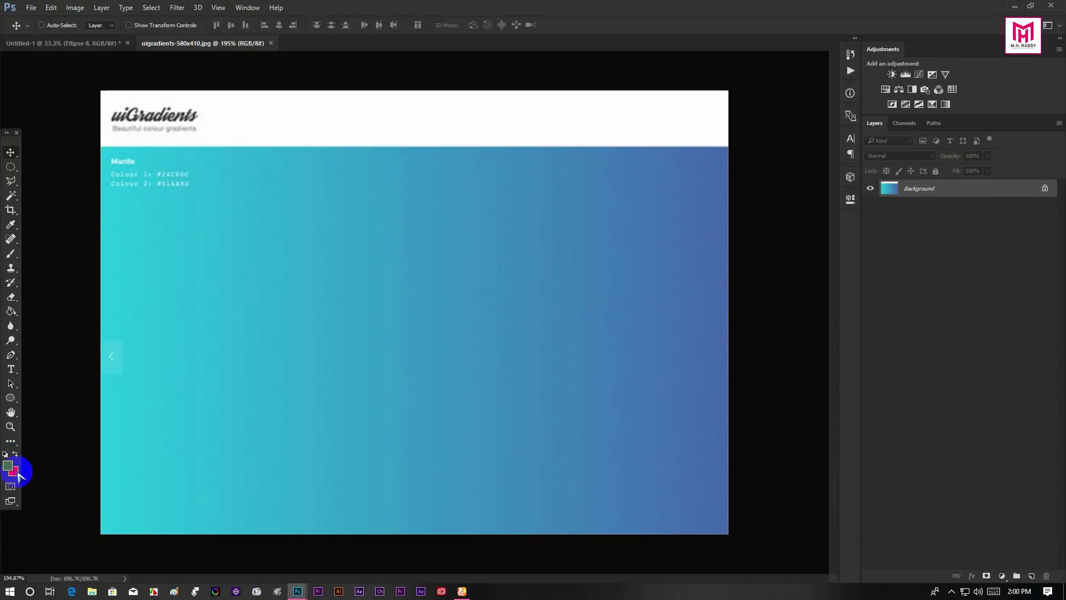
{"action": "left_click", "coordinate": [109, 400]}
{"action": "left_click", "coordinate": [918, 370]}
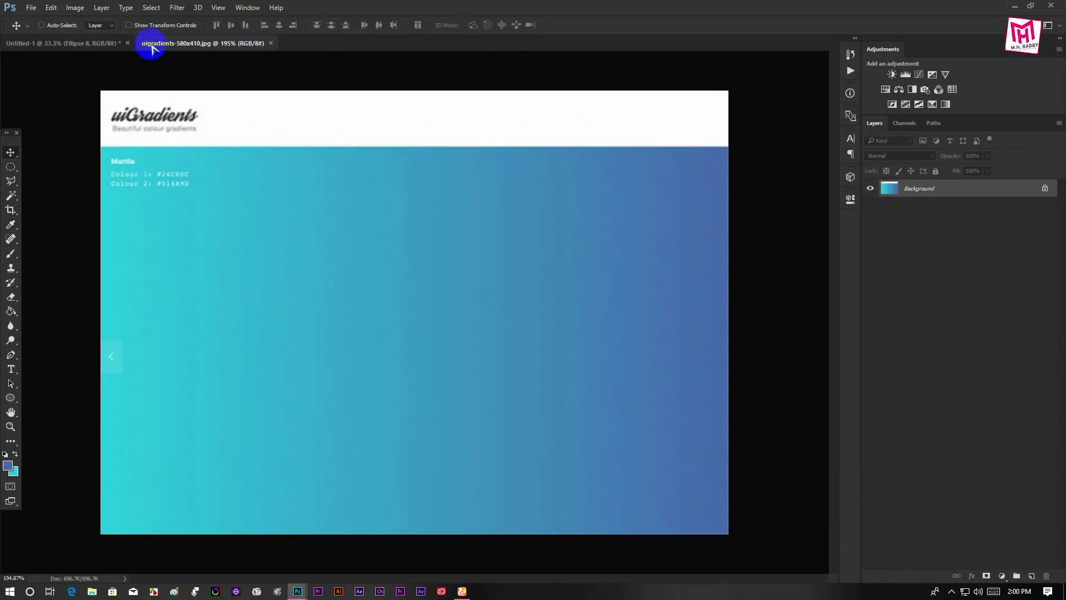
{"action": "left_click", "coordinate": [105, 43]}
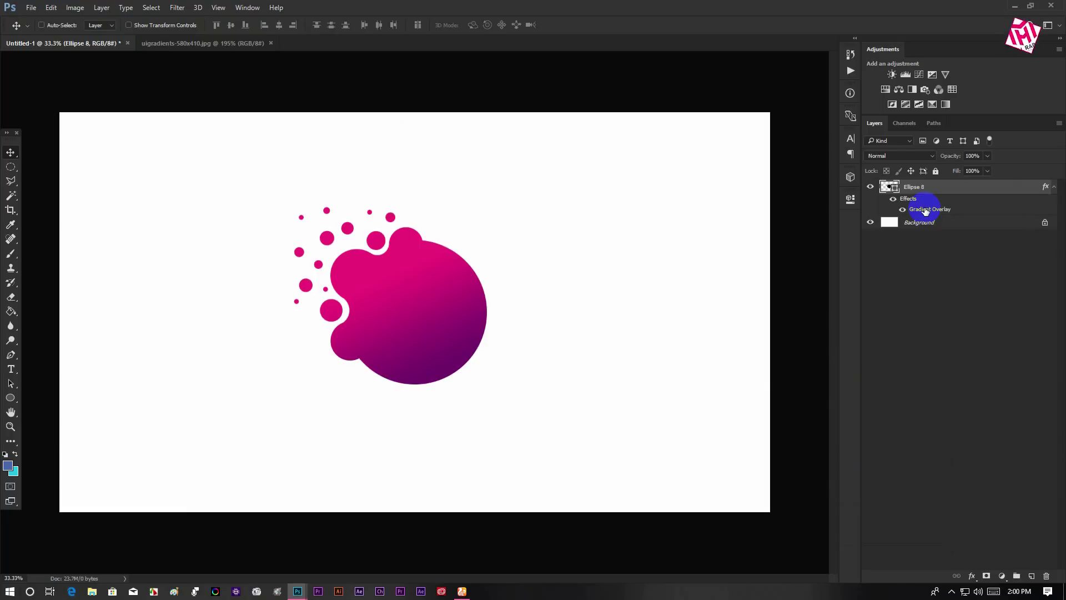
Set the blob's Gradient Overlay stops to the sampled blue and cyan.
{"action": "double_click", "coordinate": [925, 211]}
{"action": "left_click", "coordinate": [805, 201]}
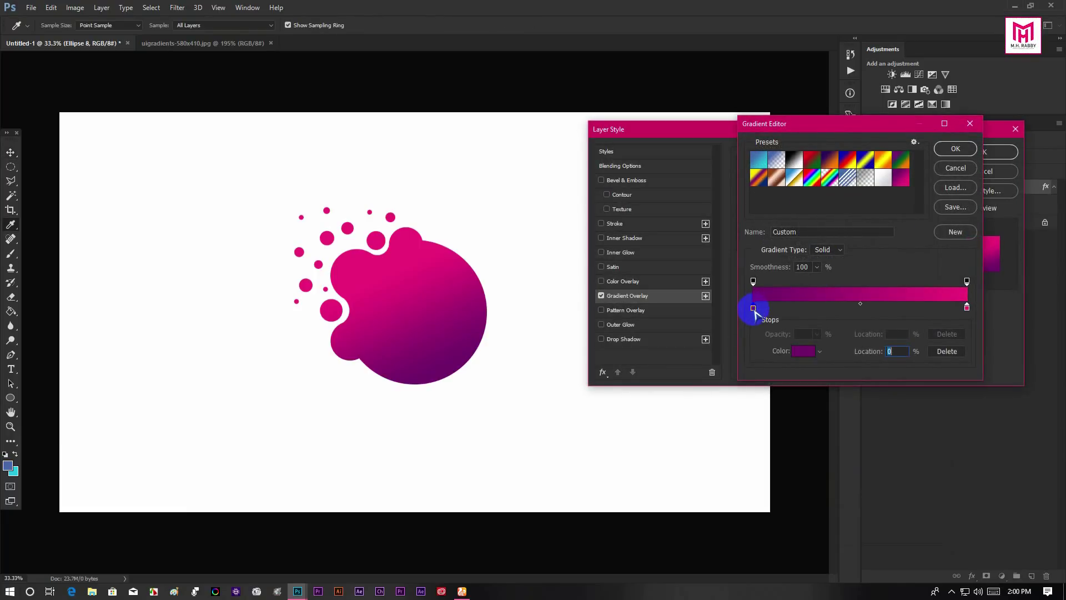
{"action": "left_click", "coordinate": [801, 352]}
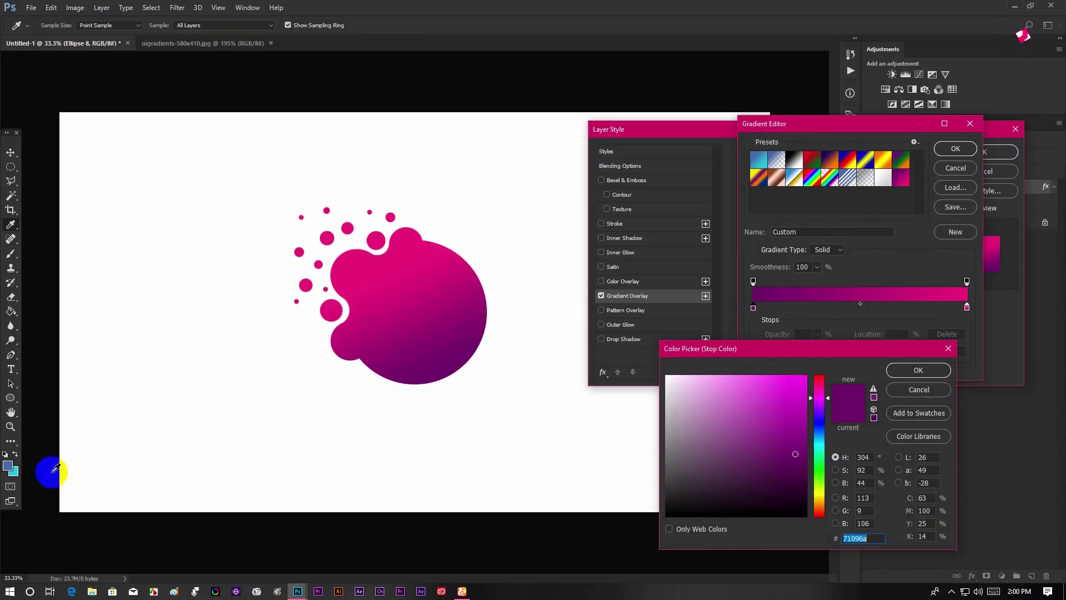
{"action": "left_click", "coordinate": [9, 465]}
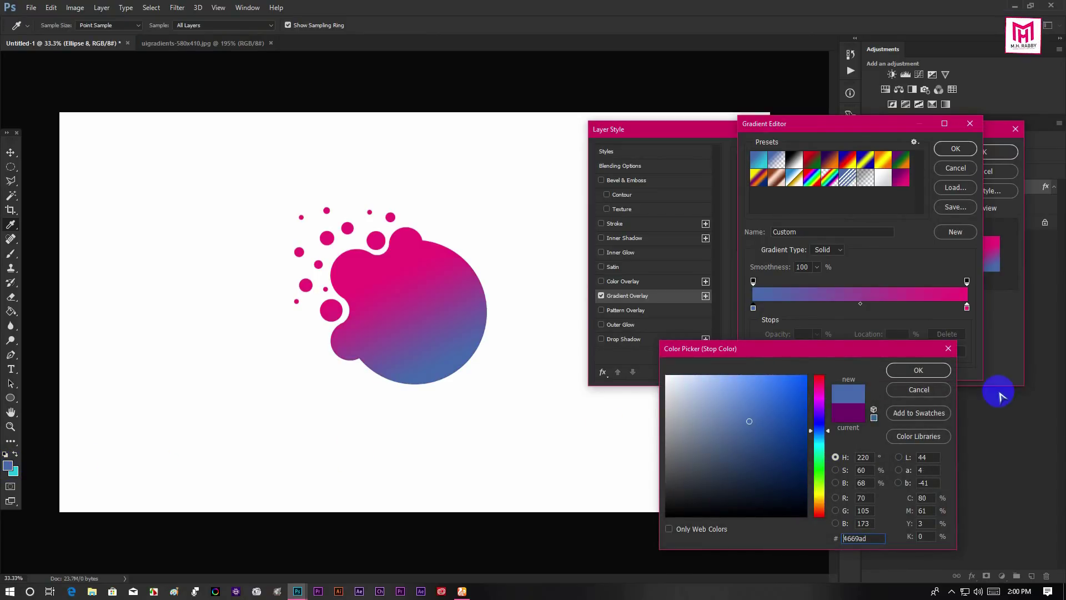
{"action": "left_click", "coordinate": [944, 369]}
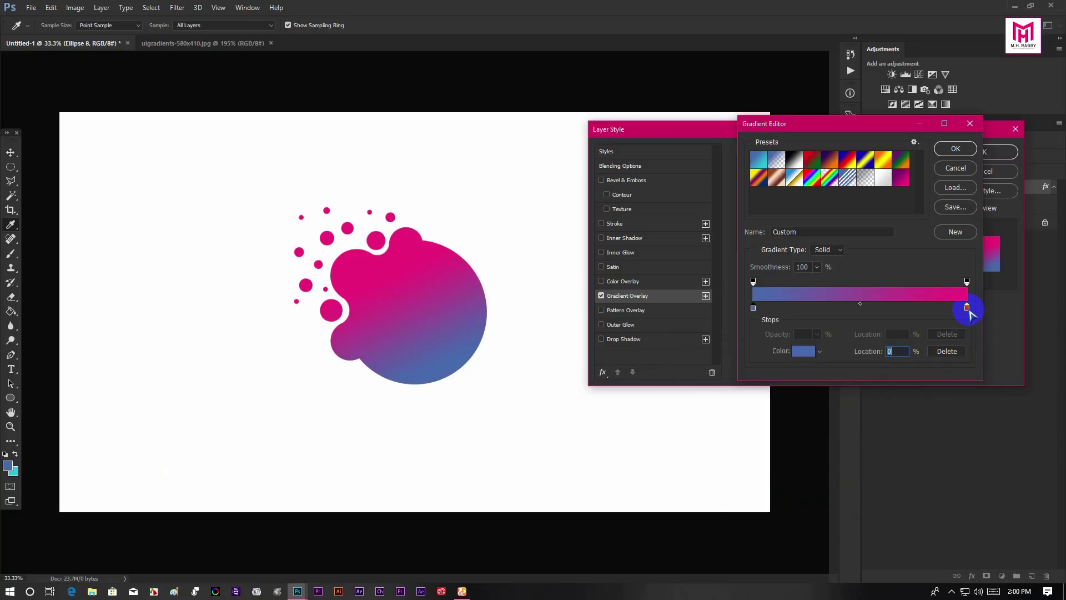
{"action": "left_click", "coordinate": [814, 352]}
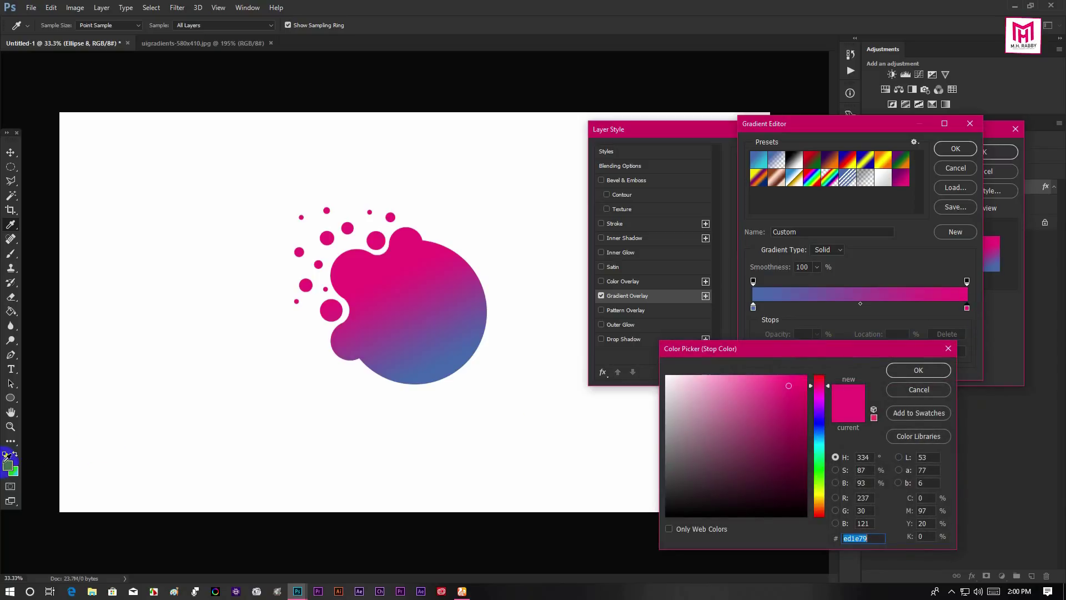
{"action": "left_click", "coordinate": [16, 473]}
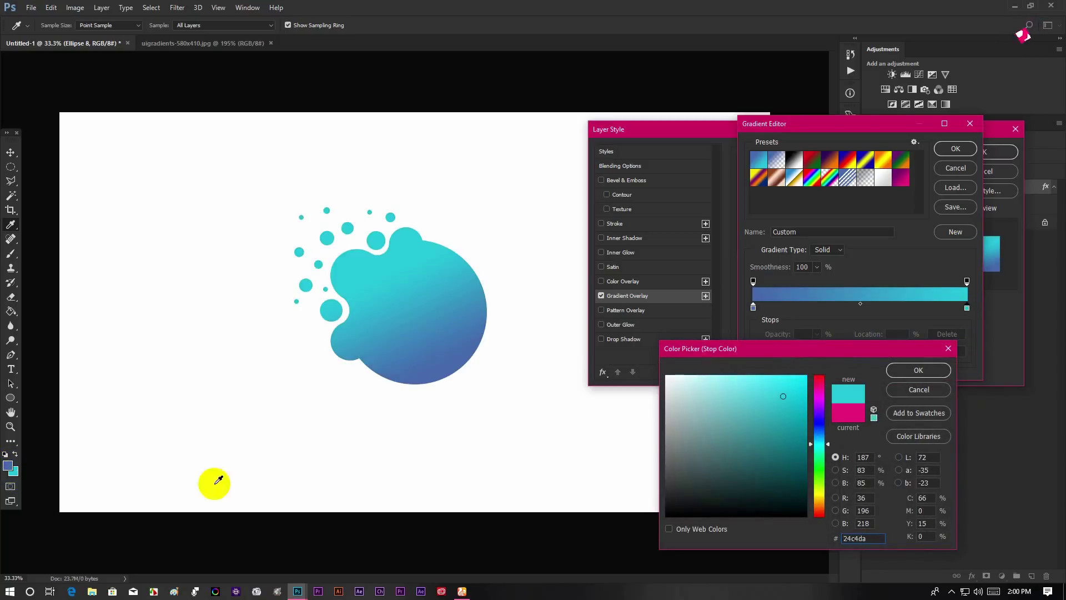
{"action": "left_click", "coordinate": [903, 370]}
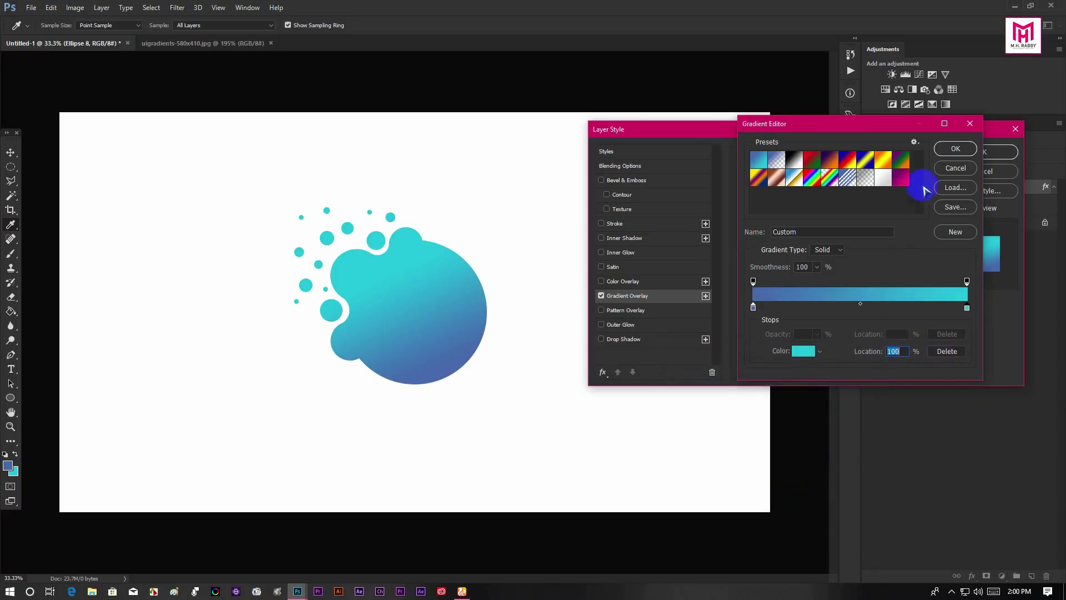
{"action": "left_click", "coordinate": [946, 151]}
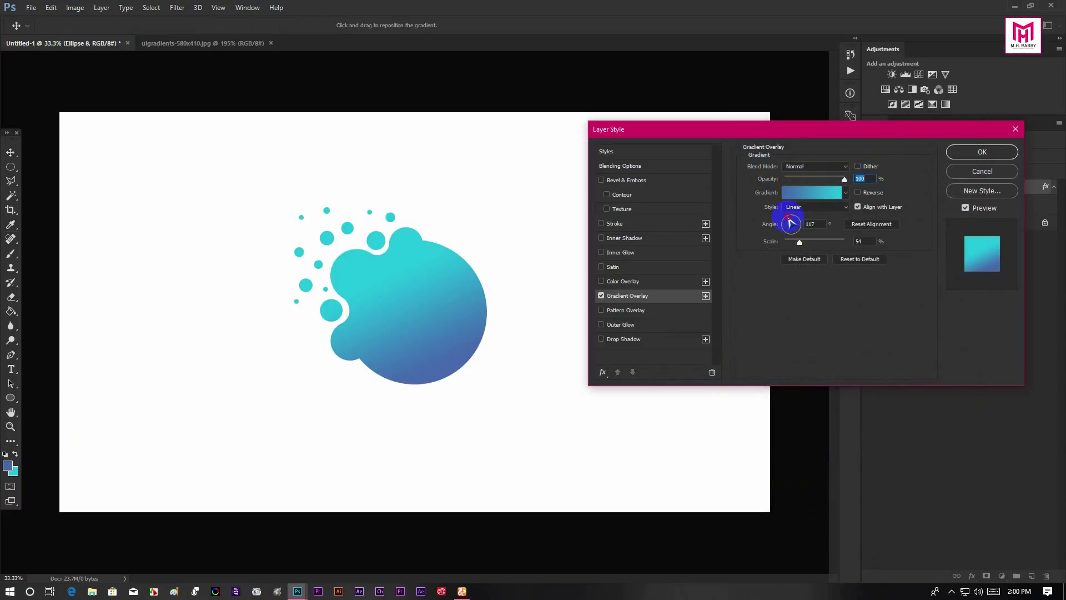
Shift the gradient so more of the blob is blue and apply the overlay.
{"action": "left_click_drag", "start_coordinate": [424, 262], "coordinate": [430, 289]}
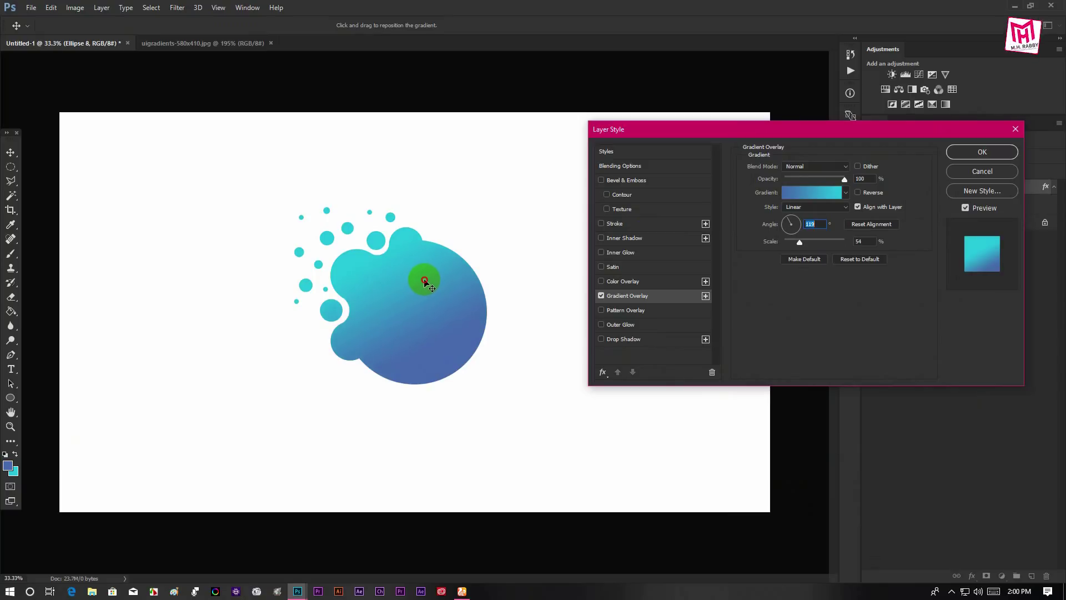
{"action": "left_click", "coordinate": [982, 152]}
{"action": "scroll", "coordinate": [845, 411], "scroll_direction": "up", "scroll_amount": 2}
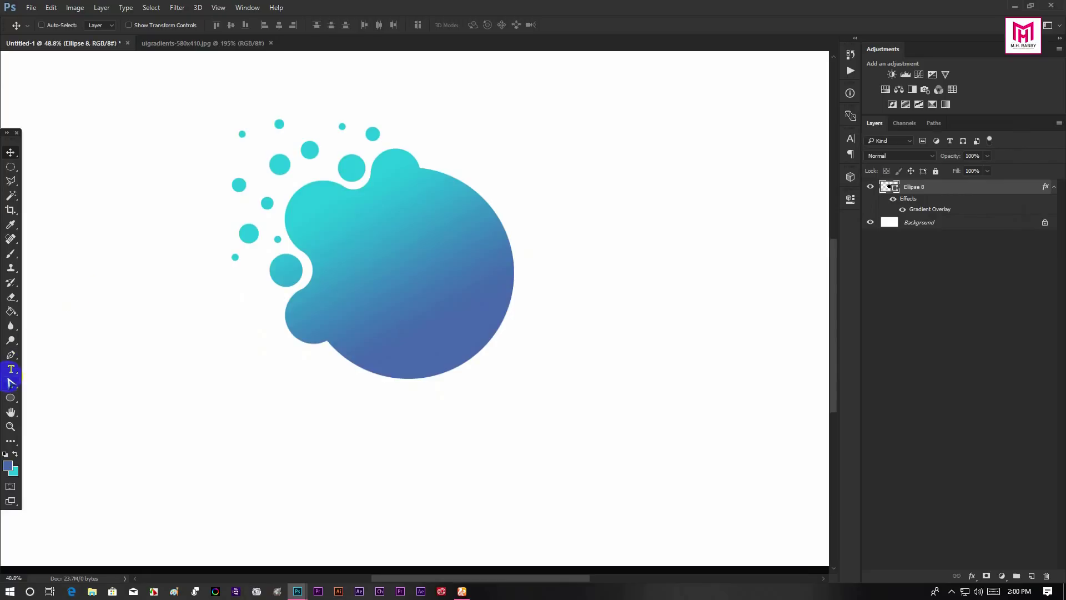
Add a letter 'C' text layer in Kafka, coloured white #ffffff.
{"action": "left_click", "coordinate": [11, 368]}
{"action": "left_click", "coordinate": [591, 251]}
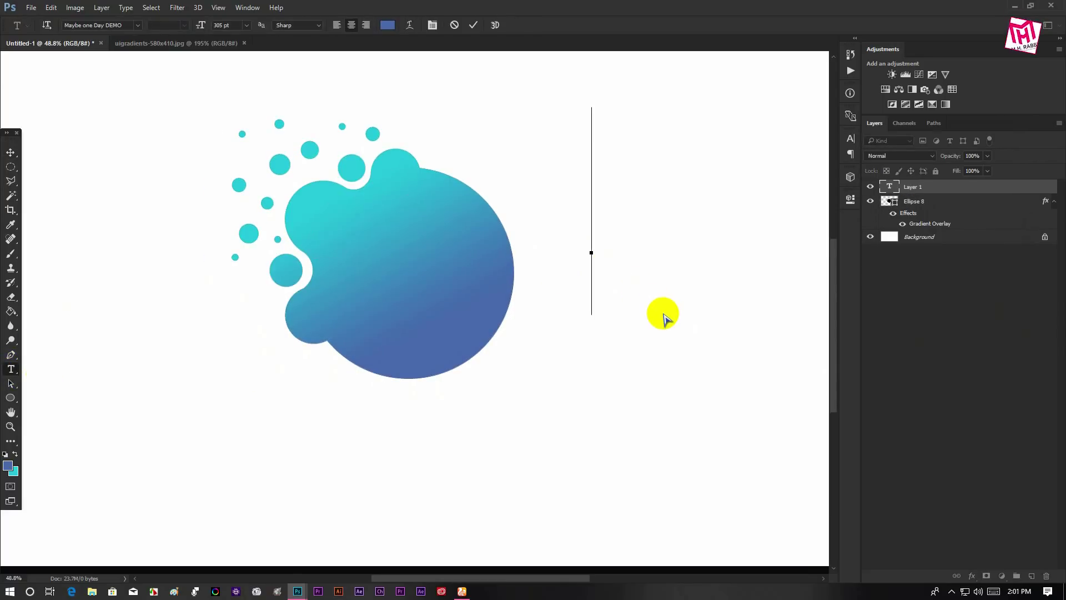
{"action": "type", "text": "C"}
{"action": "key", "text": "ctrl+a"}
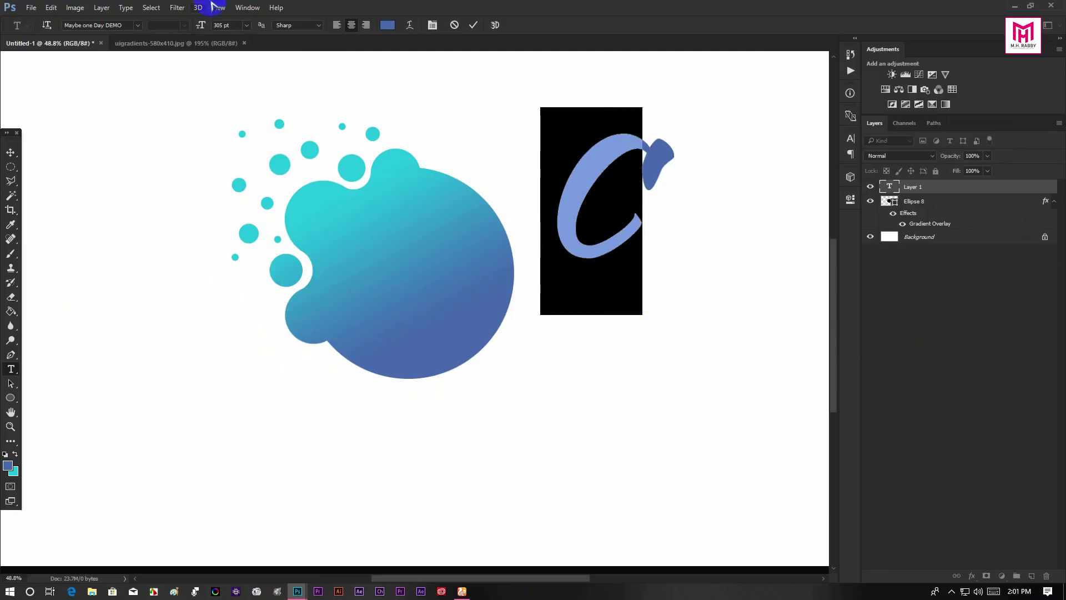
{"action": "left_click", "coordinate": [138, 25]}
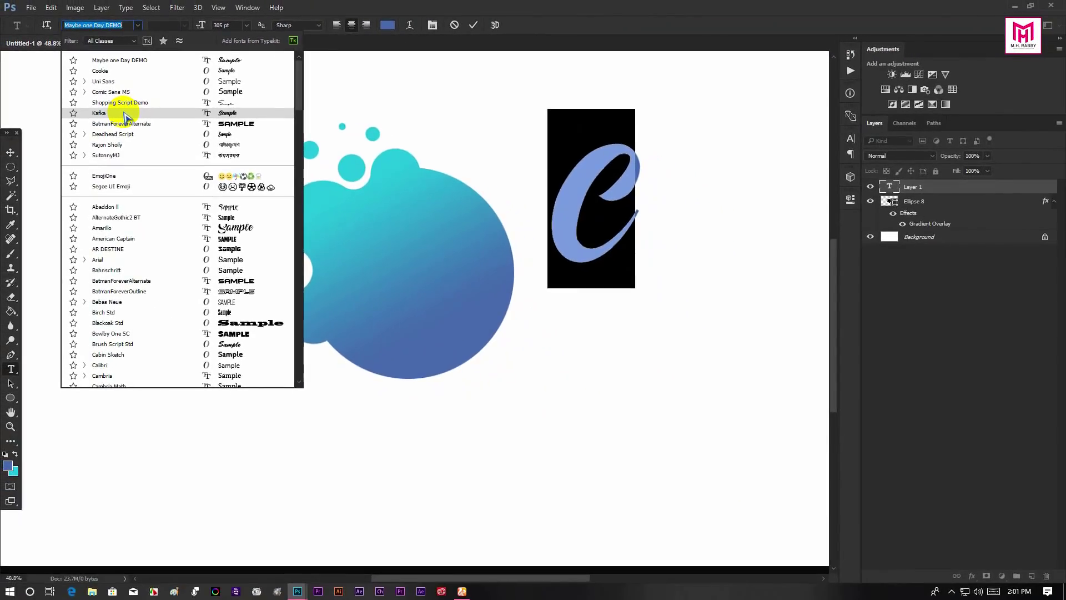
{"action": "left_click", "coordinate": [133, 125]}
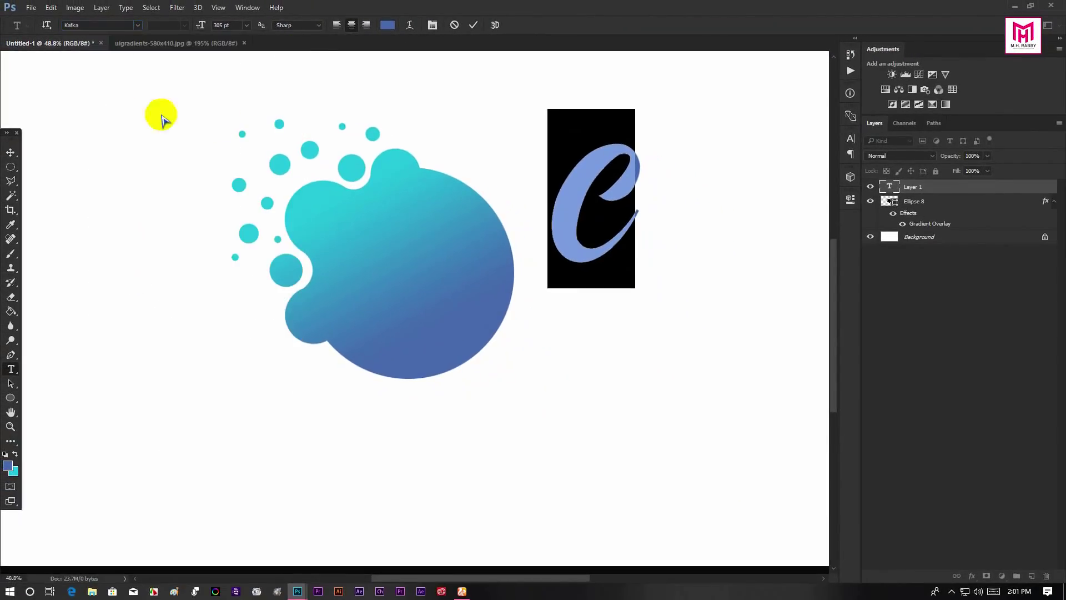
{"action": "left_click", "coordinate": [388, 25]}
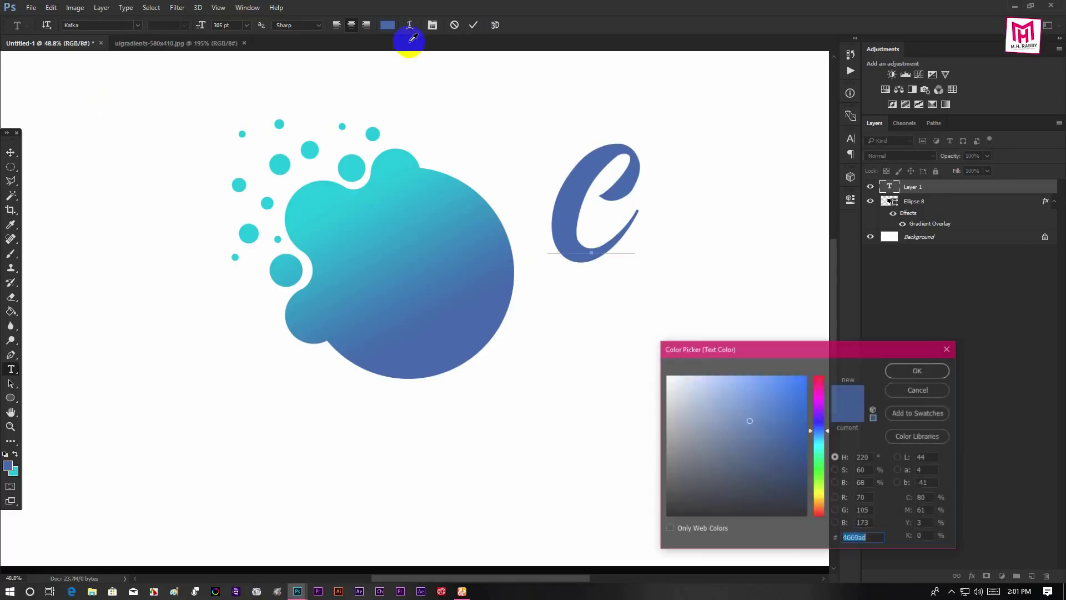
{"action": "type", "text": "ffffff"}
{"action": "left_click", "coordinate": [912, 369]}
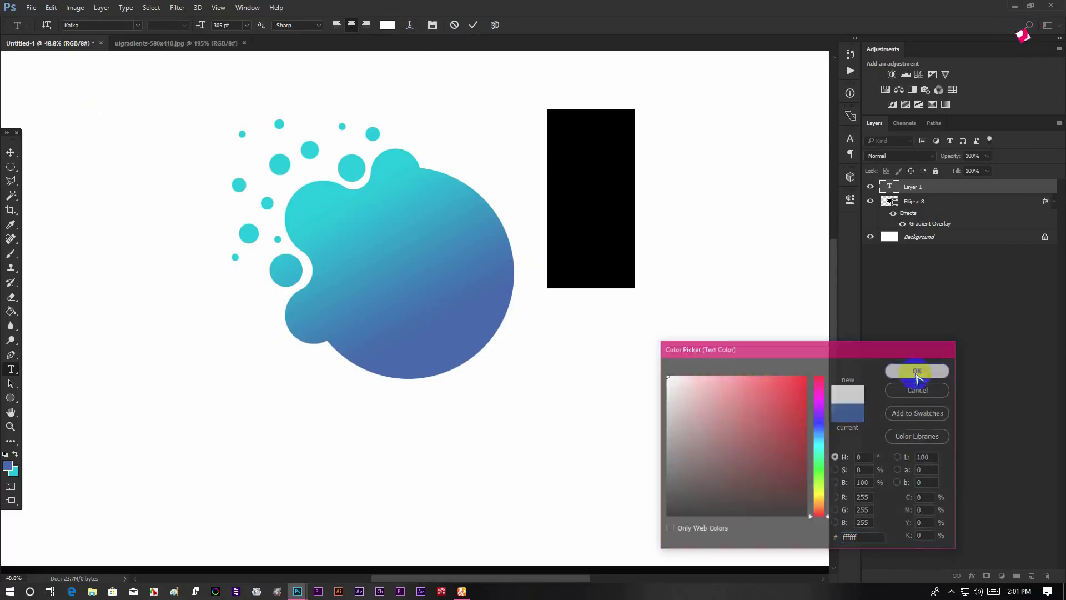
{"action": "left_click", "coordinate": [473, 25]}
Centre the white C on the blob, group it with Ellipse 8, and raise the group.
{"action": "left_click", "coordinate": [10, 152]}
{"action": "left_click_drag", "start_coordinate": [670, 206], "coordinate": [447, 228]}
{"action": "scroll", "coordinate": [422, 240], "scroll_direction": "up", "scroll_amount": 1}
{"action": "left_click", "coordinate": [916, 203], "text": "shift"}
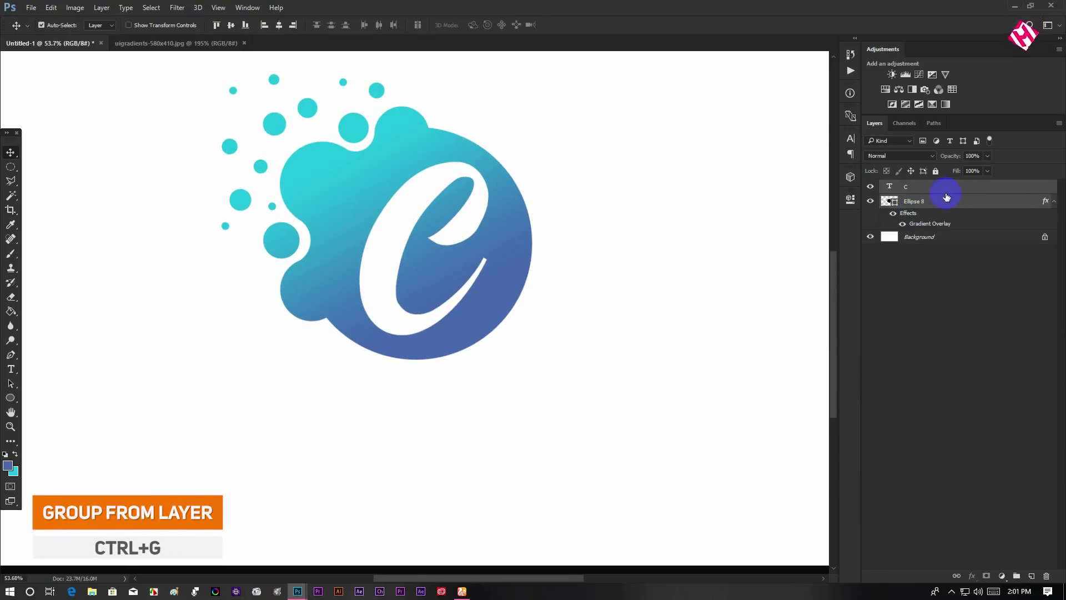
{"action": "key", "text": "ctrl+g"}
{"action": "scroll", "coordinate": [454, 246], "scroll_direction": "down", "scroll_amount": 3}
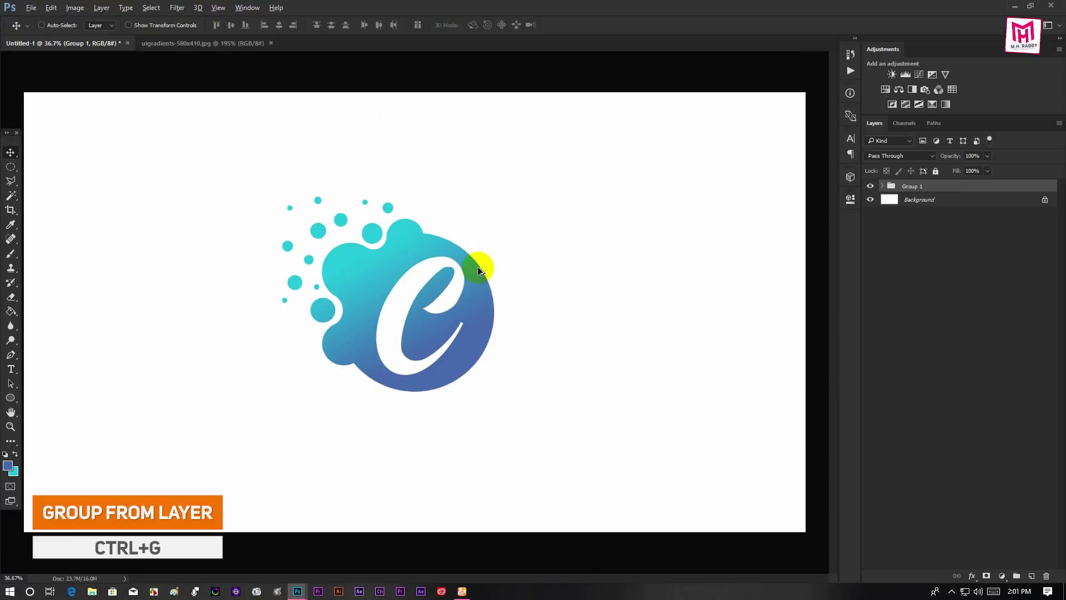
{"action": "left_click_drag", "start_coordinate": [454, 281], "coordinate": [460, 243]}
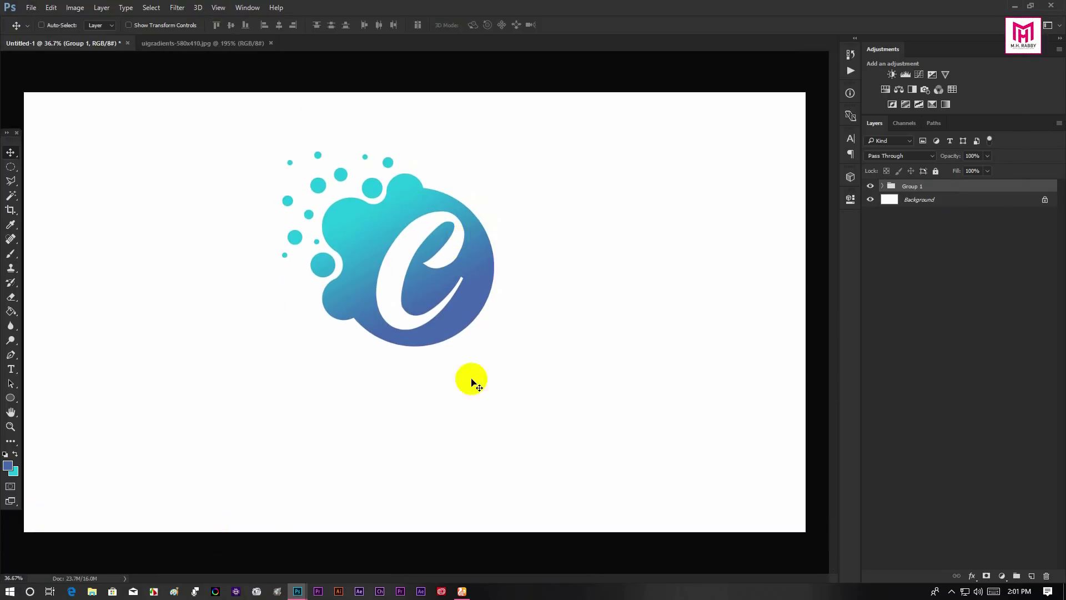
Type CREATIVE below the logo in Uni Sans Regular at 145 pt.
{"action": "left_click", "coordinate": [11, 369]}
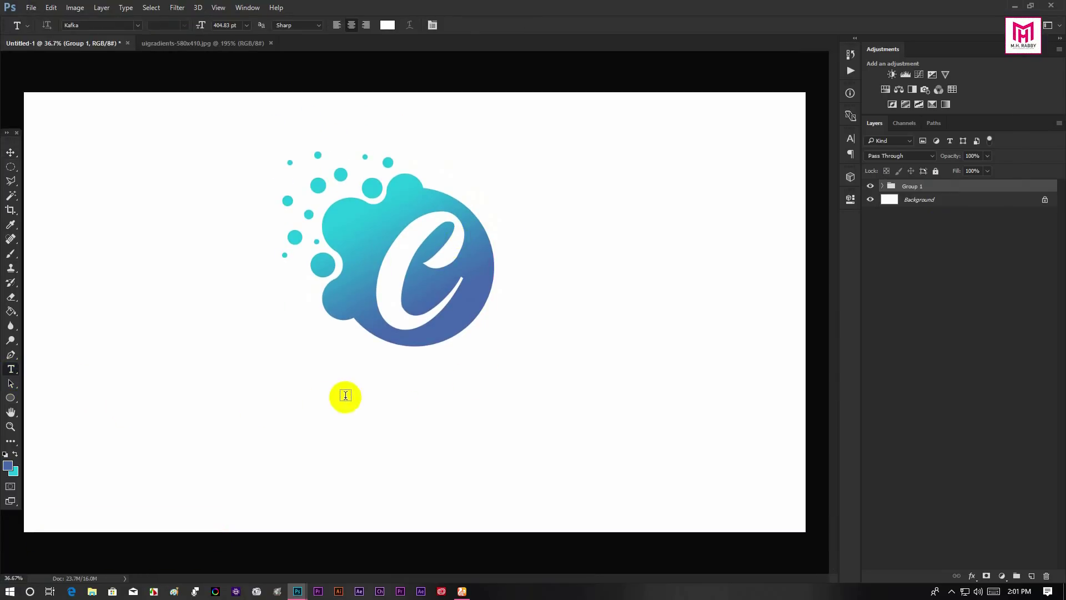
{"action": "left_click", "coordinate": [400, 379]}
{"action": "type", "text": "CREATIVE"}
{"action": "key", "text": "ctrl+a"}
{"action": "left_click", "coordinate": [127, 25]}
{"action": "type", "text": "u"}
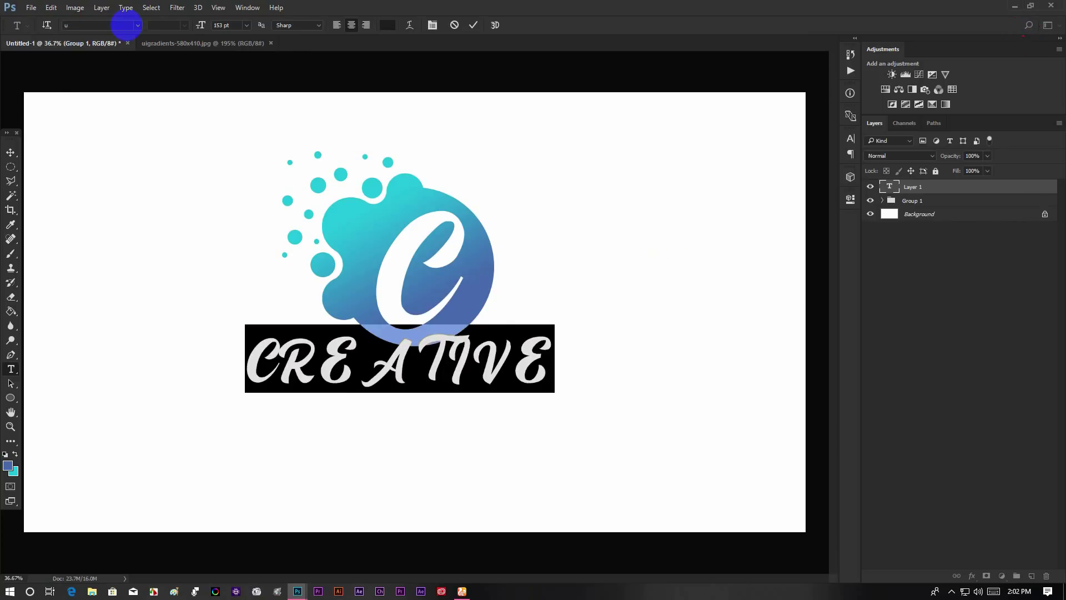
{"action": "type", "text": "ni"}
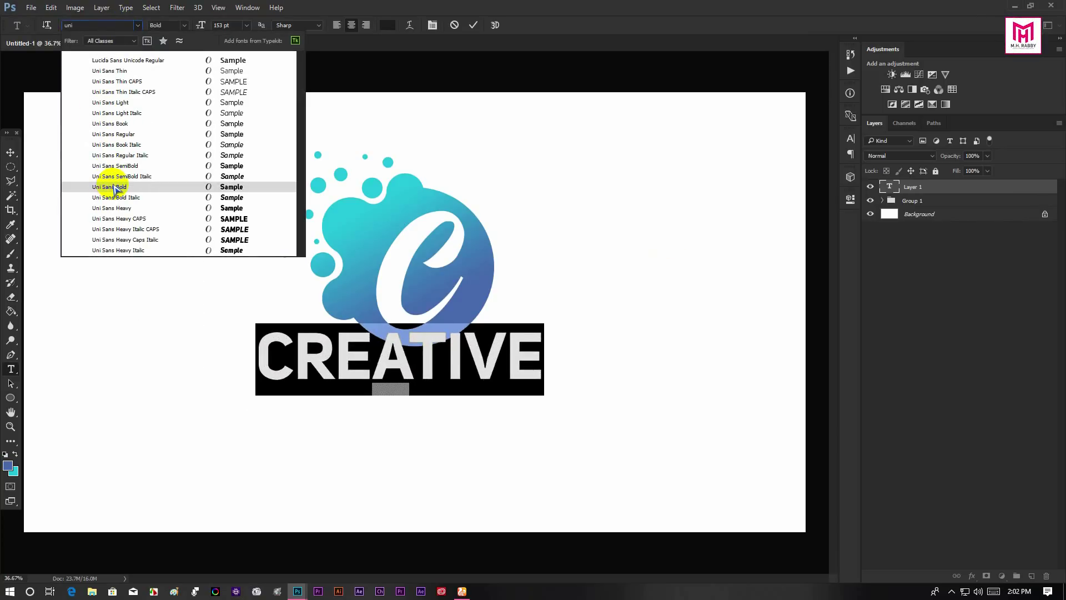
{"action": "left_click", "coordinate": [128, 136]}
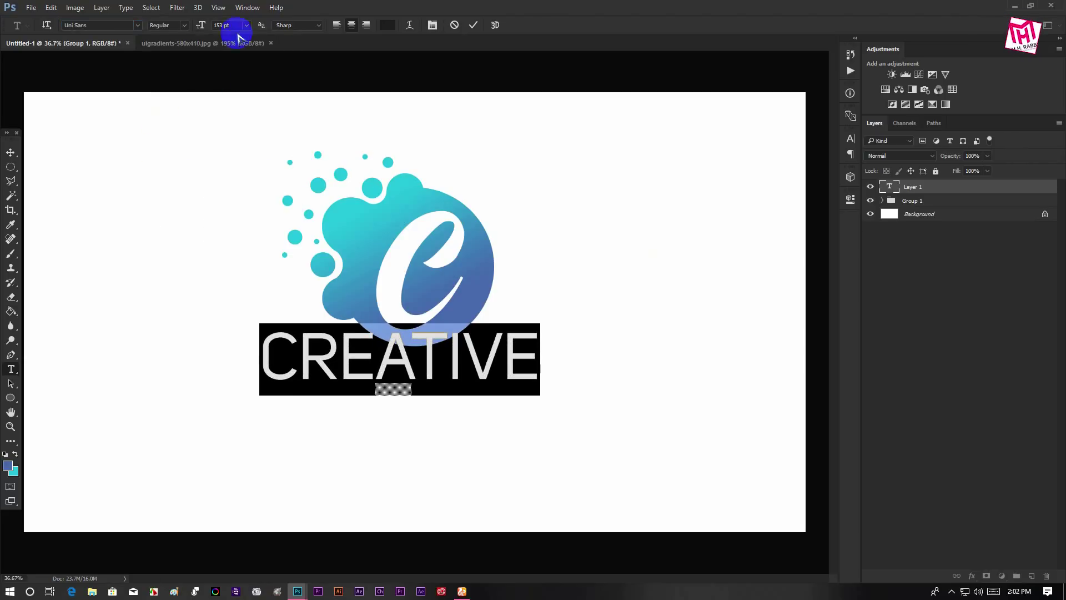
{"action": "left_click_drag", "start_coordinate": [202, 26], "coordinate": [200, 41]}
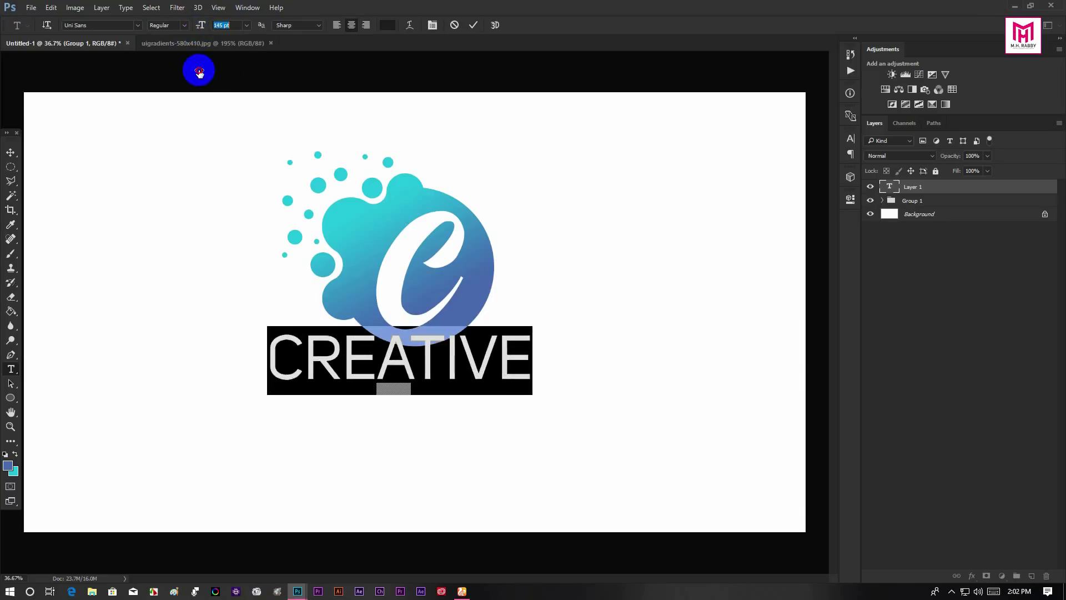
Append AGENCY, size the whole line to 81 pt, and make AGENCY Thin.
{"action": "left_click", "coordinate": [545, 383]}
{"action": "type", "text": "AG"}
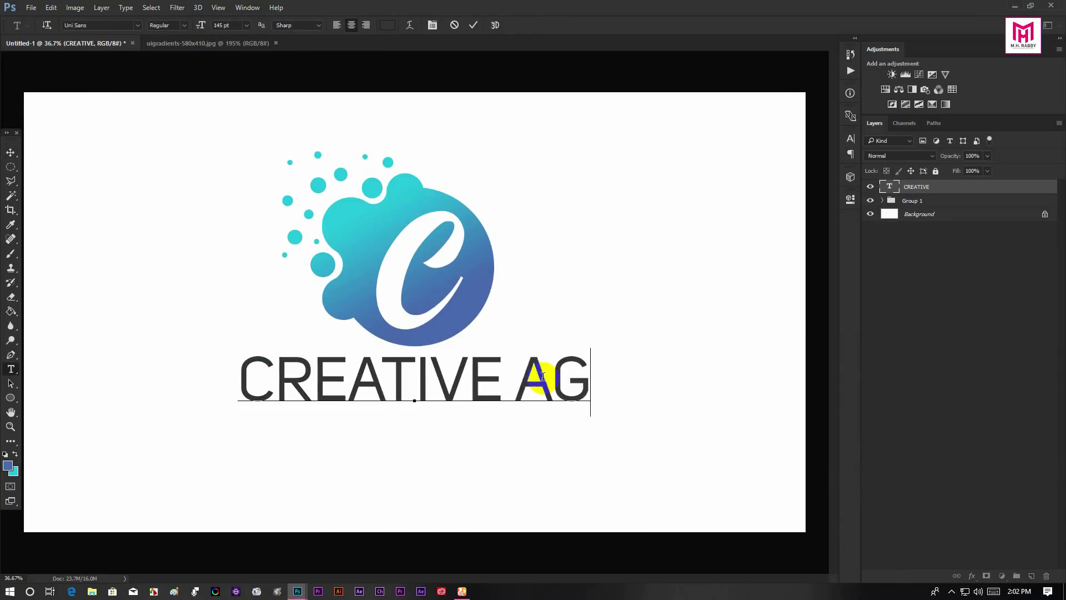
{"action": "type", "text": "ENCY"}
{"action": "key", "text": "ctrl+a"}
{"action": "key", "text": "ctrl+shift+comma"}
{"action": "key", "text": "ctrl+shift+comma"}
{"action": "key", "text": "ctrl+shift+comma"}
{"action": "key", "text": "ctrl+shift+comma"}
{"action": "key", "text": "ctrl+shift+comma"}
{"action": "key", "text": "ctrl+shift+comma"}
{"action": "key", "text": "ctrl+shift+comma"}
{"action": "key", "text": "ctrl+shift+comma"}
{"action": "key", "text": "ctrl+shift+comma"}
{"action": "key", "text": "ctrl+shift+comma"}
{"action": "key", "text": "ctrl+shift+comma"}
{"action": "key", "text": "ctrl+shift+comma"}
{"action": "key", "text": "ctrl+shift+comma"}
{"action": "key", "text": "ctrl+shift+comma"}
{"action": "key", "text": "ctrl+shift+comma"}
{"action": "key", "text": "ctrl+shift+comma"}
{"action": "key", "text": "ctrl+shift+comma"}
{"action": "key", "text": "ctrl+shift+comma"}
{"action": "key", "text": "ctrl+shift+comma"}
{"action": "key", "text": "ctrl+shift+comma"}
{"action": "left_click_drag", "start_coordinate": [430, 391], "coordinate": [562, 392]}
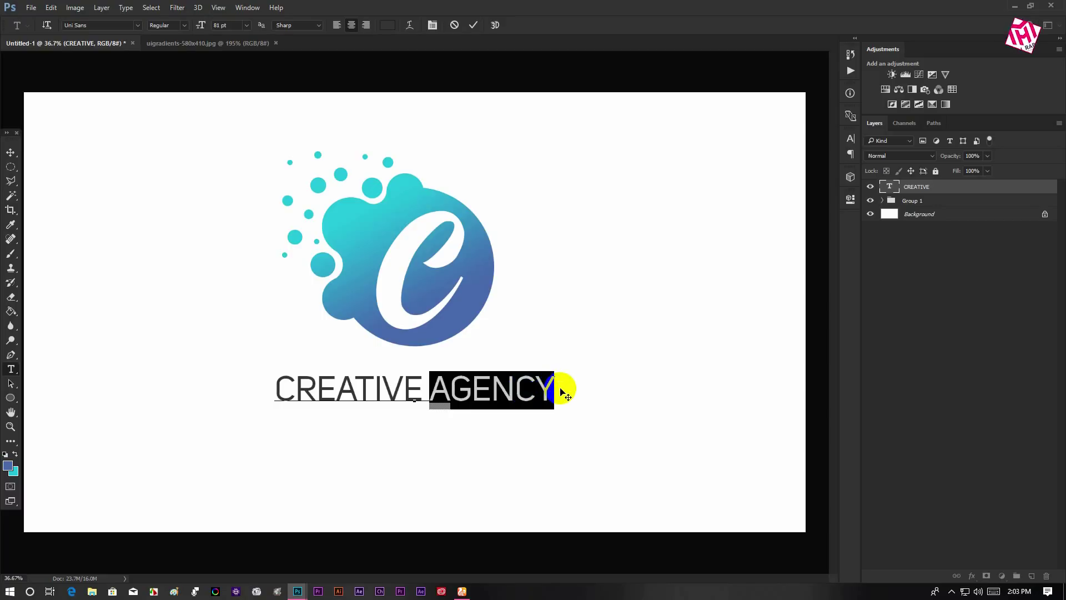
{"action": "left_click", "coordinate": [183, 25]}
{"action": "left_click", "coordinate": [172, 36]}
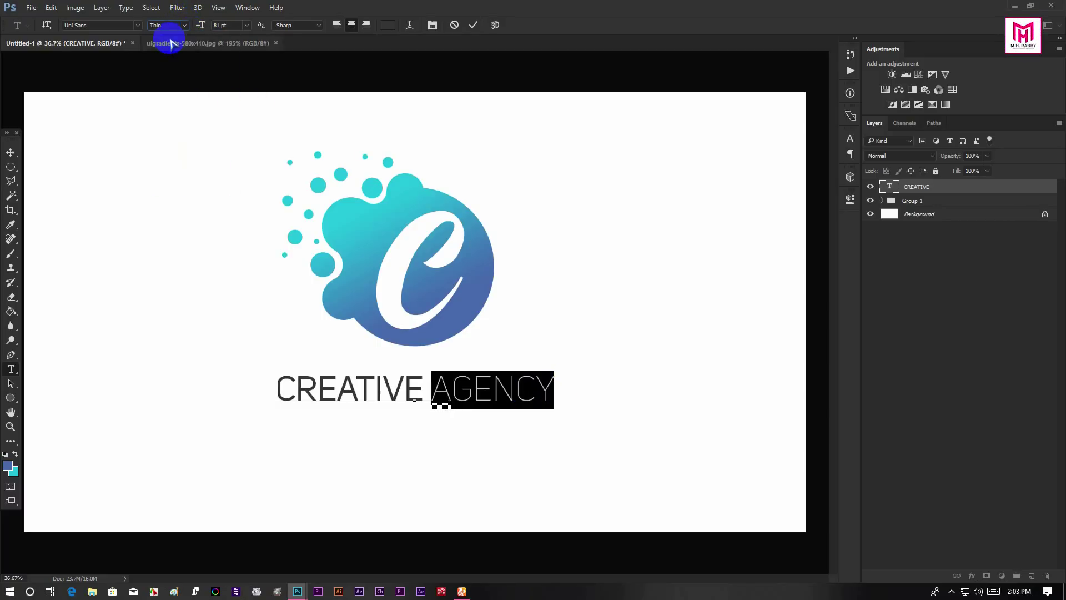
{"action": "left_click", "coordinate": [473, 26]}
Move CREATIVE AGENCY up just beneath the logo.
{"action": "key", "text": "v"}
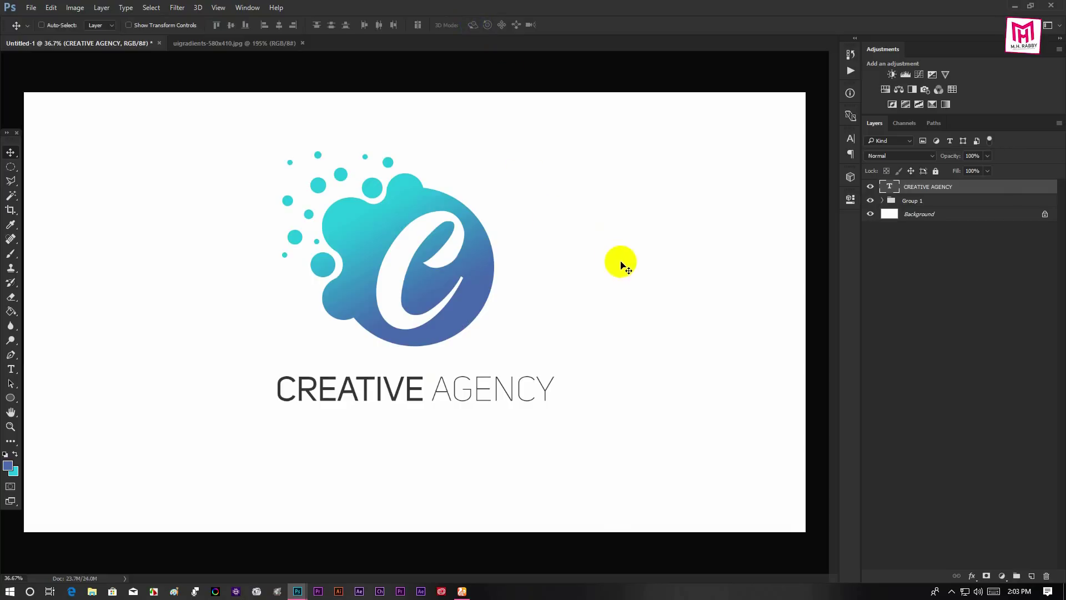
{"action": "mouse_move", "coordinate": [489, 389]}
{"action": "left_mouse_down"}
{"action": "mouse_move", "coordinate": [468, 365]}
{"action": "mouse_move", "coordinate": [488, 374]}
{"action": "left_mouse_up"}
{"action": "scroll", "coordinate": [510, 377], "scroll_direction": "up", "scroll_amount": 5}
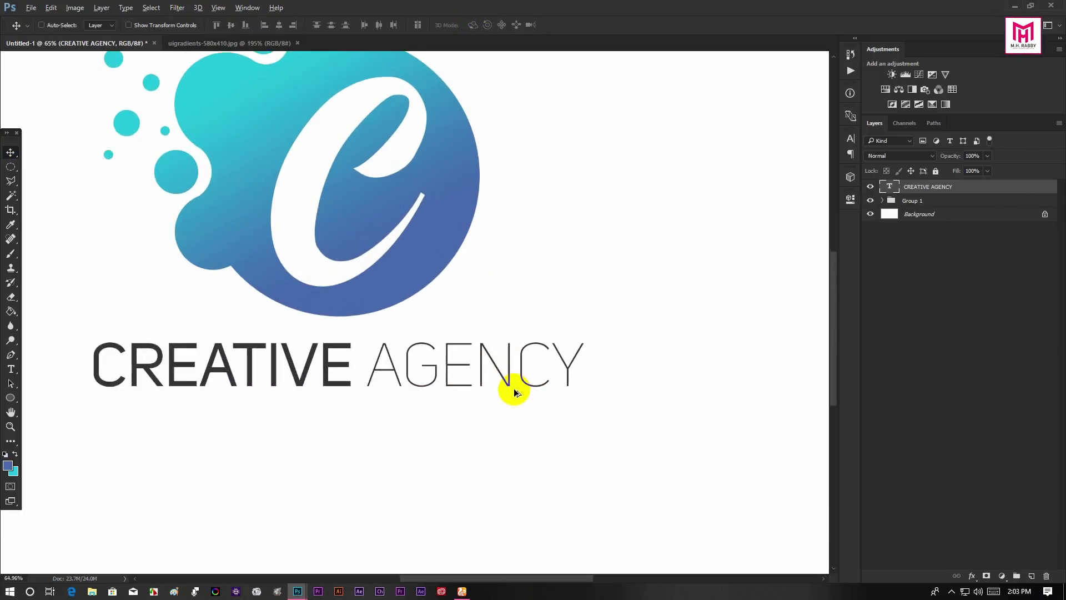
{"action": "left_click_drag", "start_coordinate": [414, 363], "coordinate": [497, 374]}
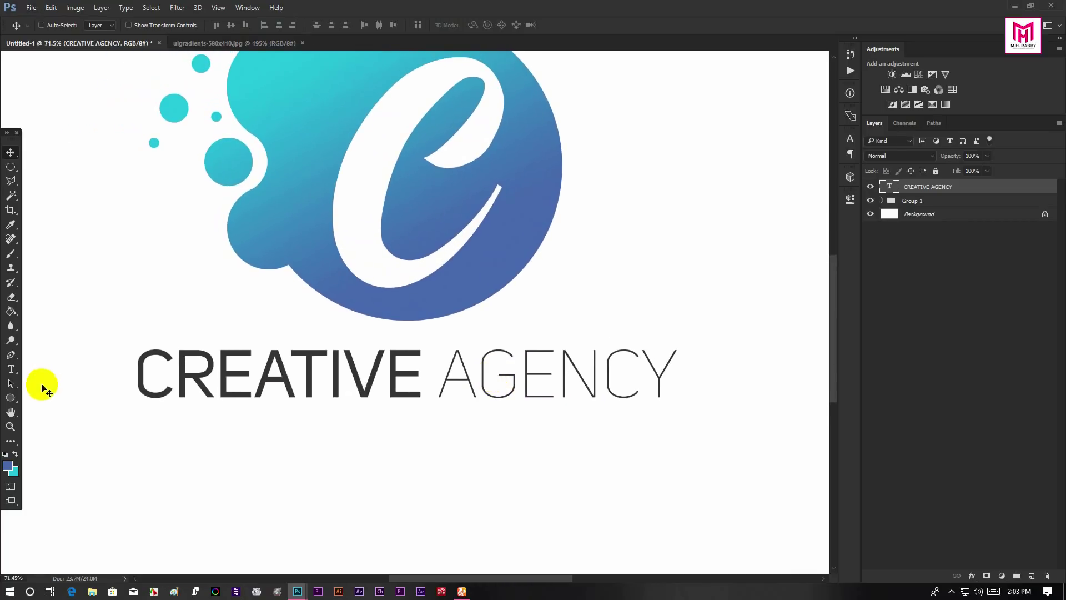
Type WE DEVELOP CREATIVITY under CREATIVE AGENCY in Regular weight at 29 pt.
{"action": "left_click", "coordinate": [11, 369]}
{"action": "left_click", "coordinate": [399, 449]}
{"action": "type", "text": "WE"}
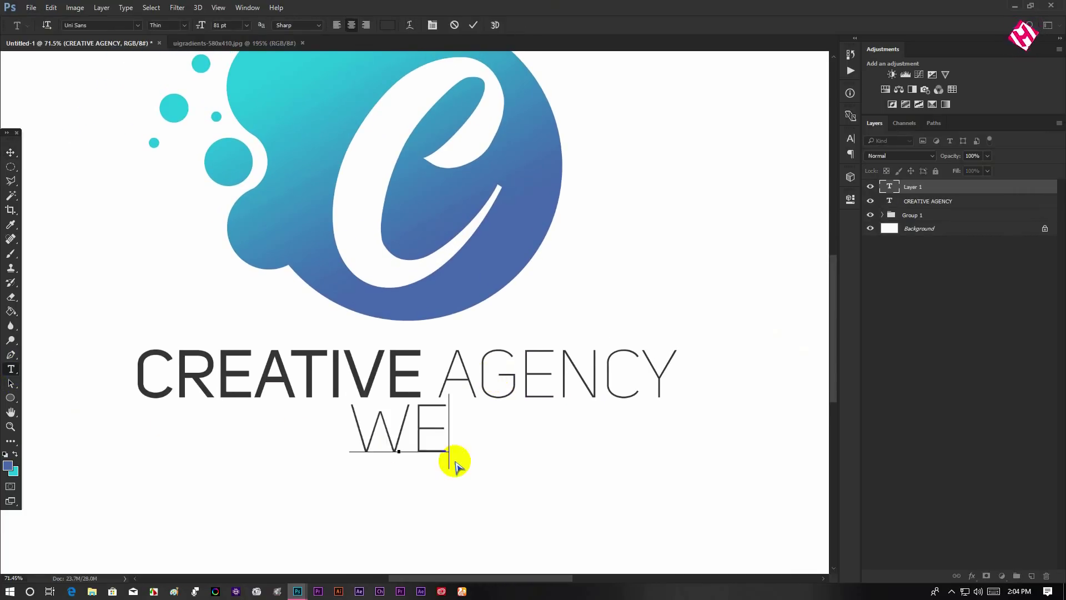
{"action": "type", "text": " DEVELOP CREATIVITY"}
{"action": "key", "text": "ctrl+a"}
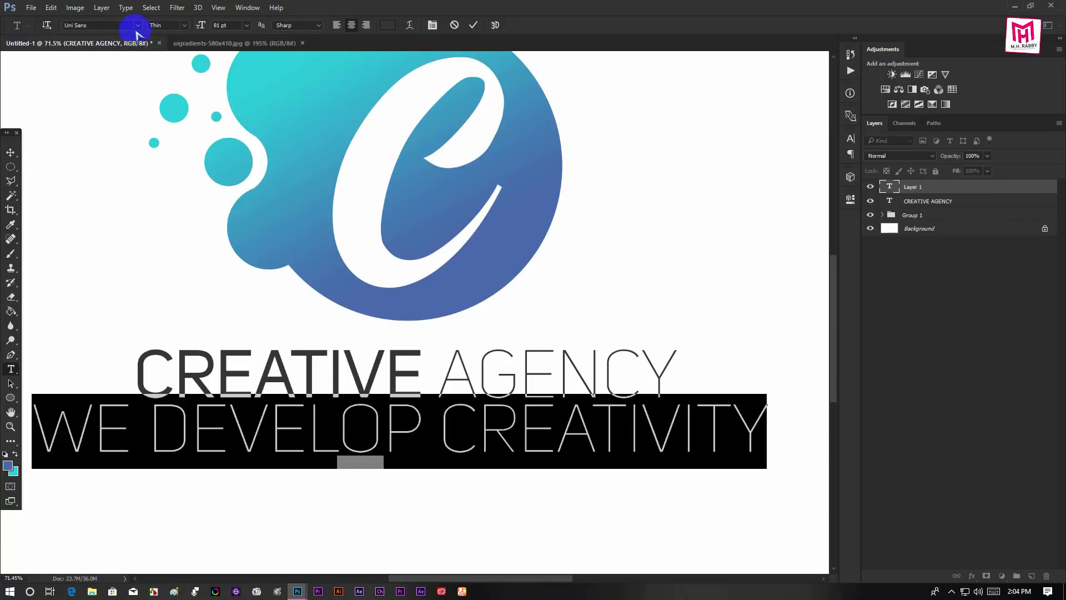
{"action": "left_click", "coordinate": [173, 25]}
{"action": "left_click", "coordinate": [185, 92]}
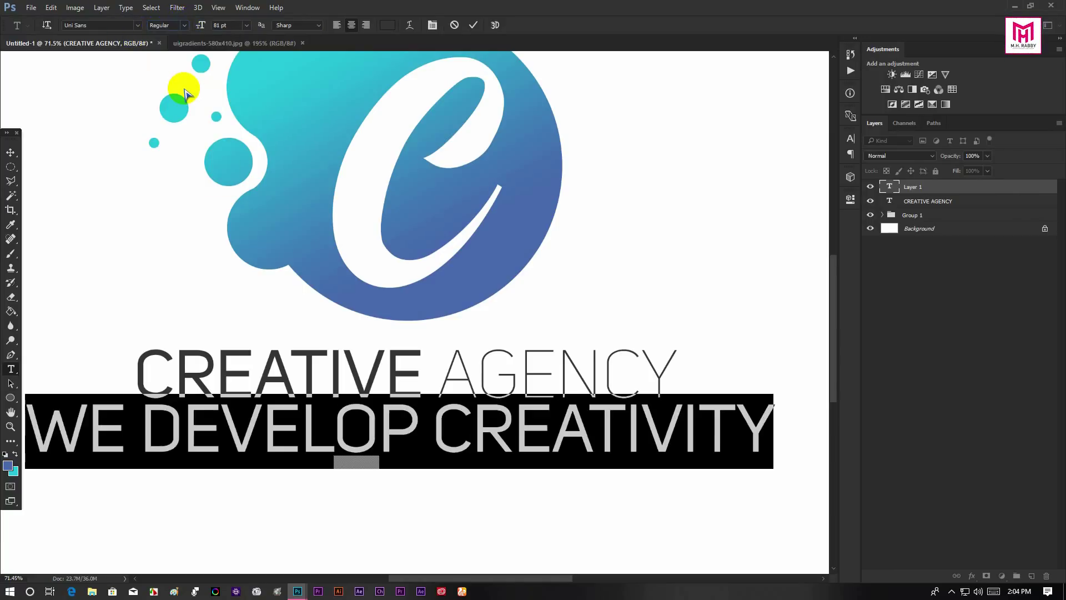
{"action": "left_click_drag", "start_coordinate": [199, 26], "coordinate": [168, 30]}
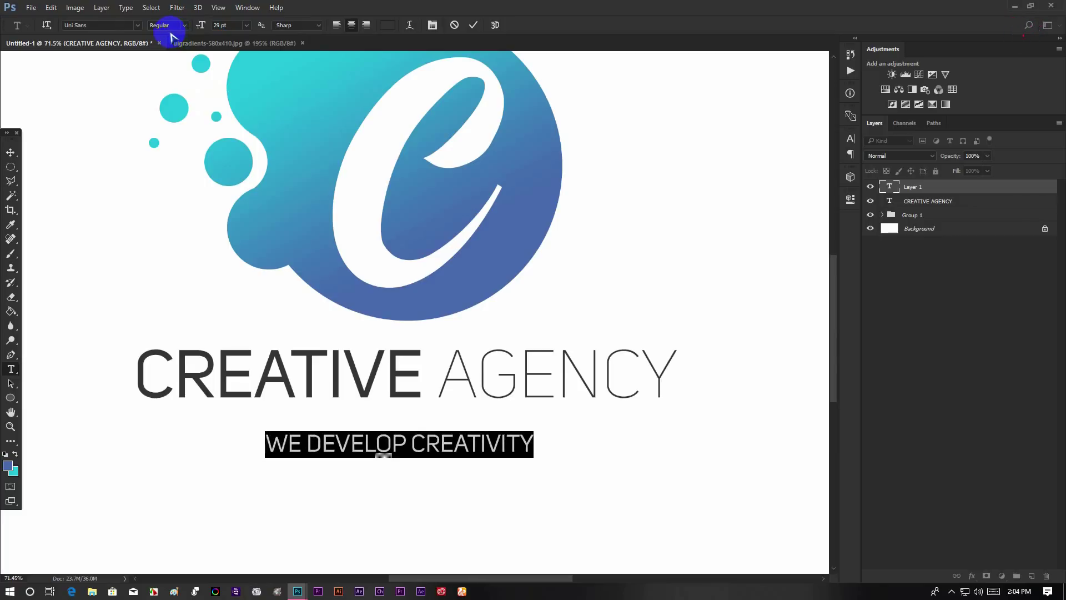
Make the tagline Thin at 20 pt with tracking widened beyond 160.
{"action": "left_click", "coordinate": [433, 25]}
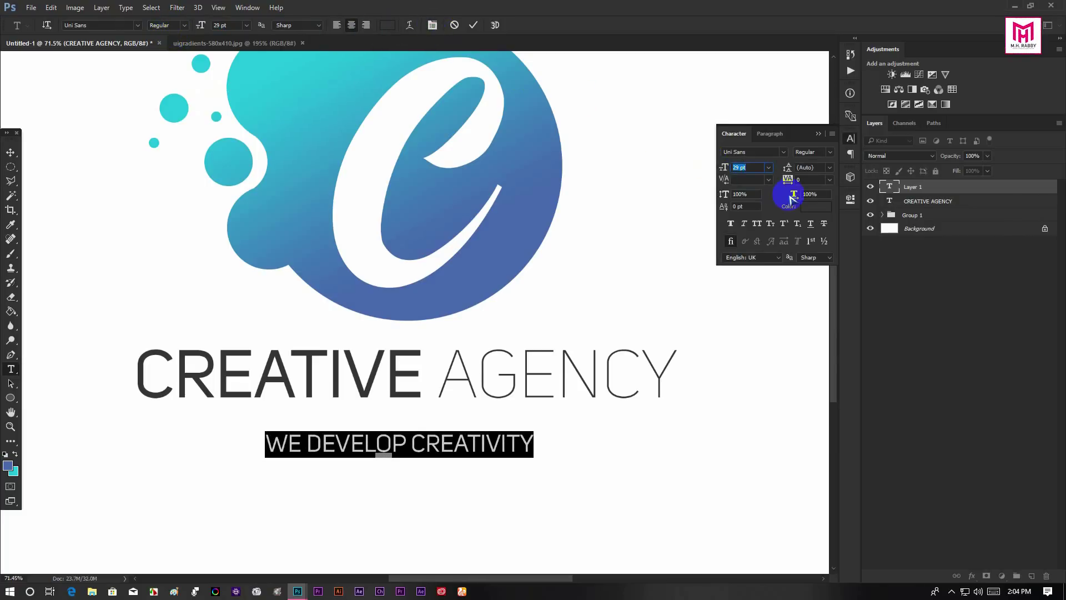
{"action": "left_click_drag", "start_coordinate": [787, 181], "coordinate": [792, 183]}
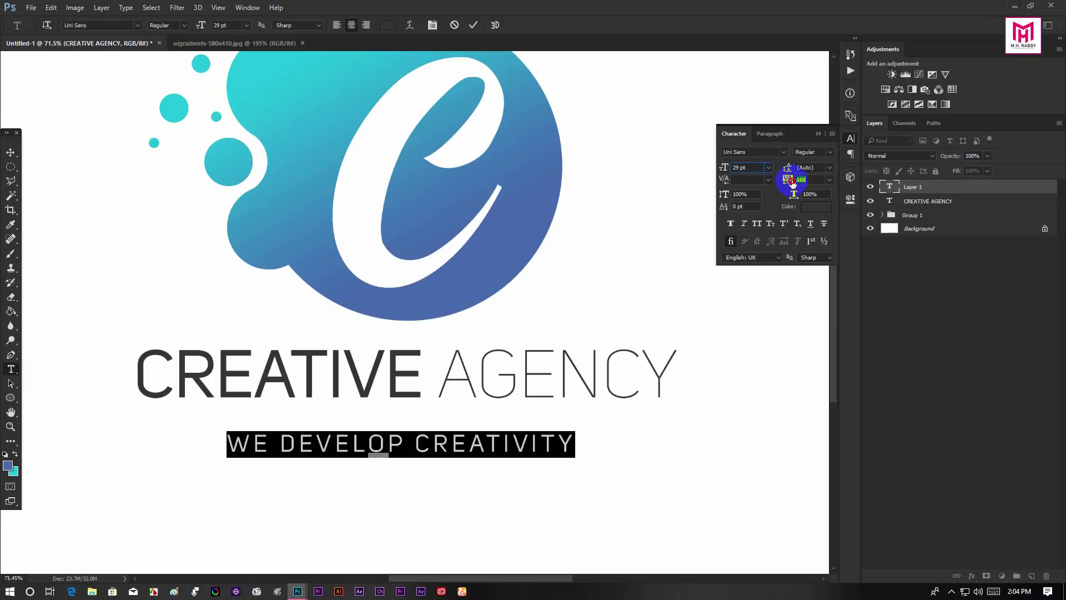
{"action": "left_click", "coordinate": [815, 153]}
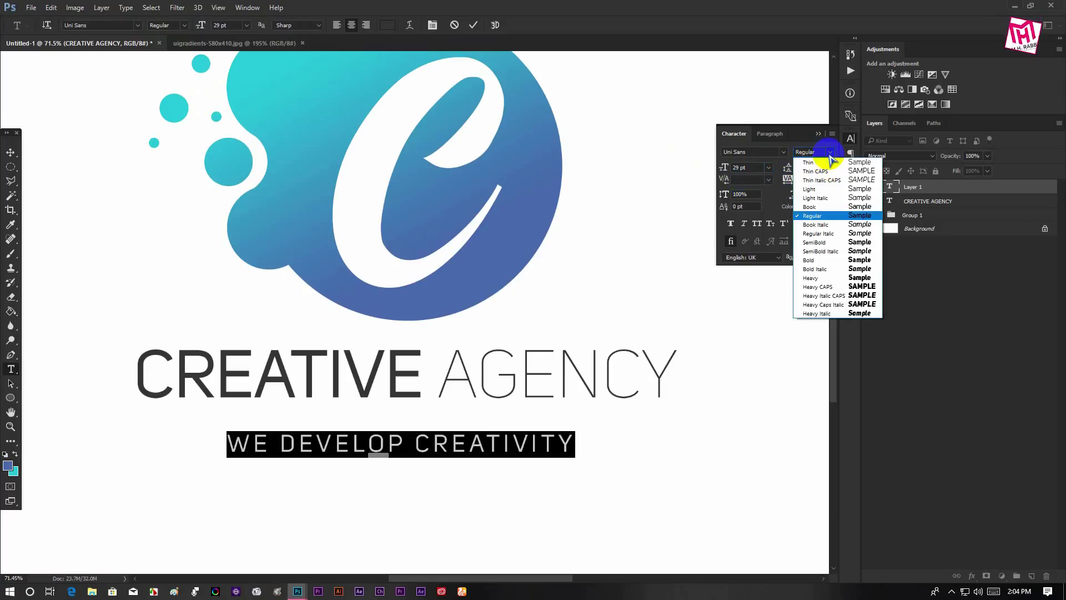
{"action": "left_click", "coordinate": [826, 167]}
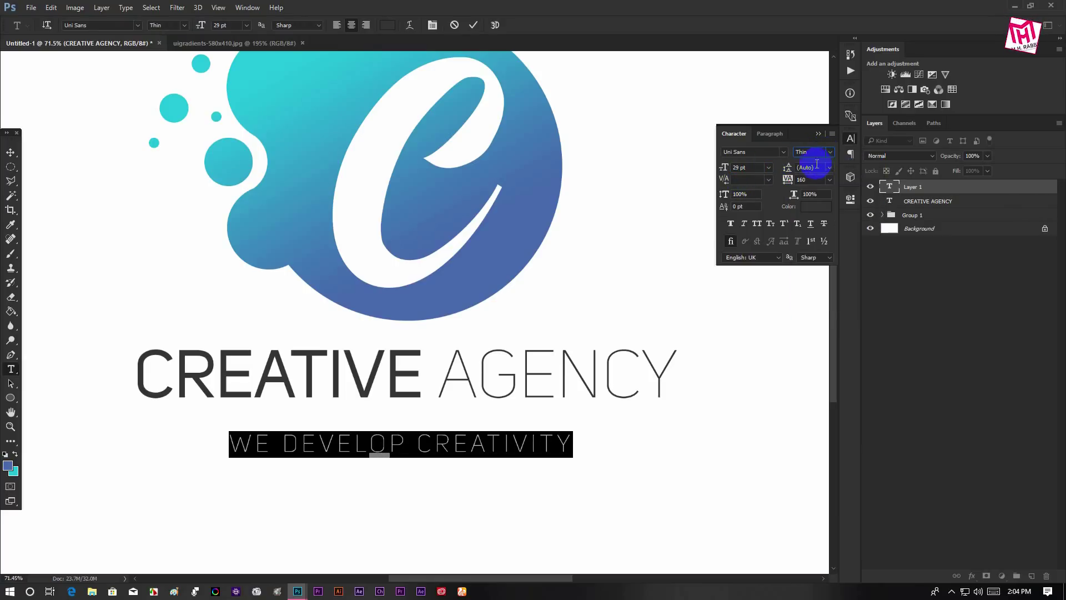
{"action": "left_click_drag", "start_coordinate": [724, 168], "coordinate": [719, 166]}
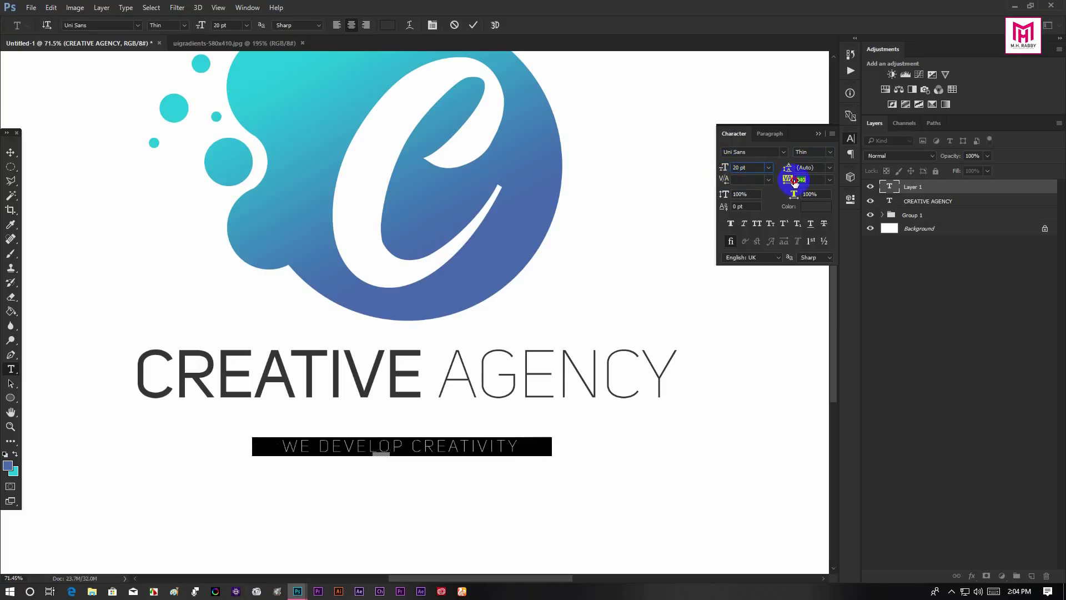
{"action": "left_click_drag", "start_coordinate": [798, 182], "coordinate": [799, 182]}
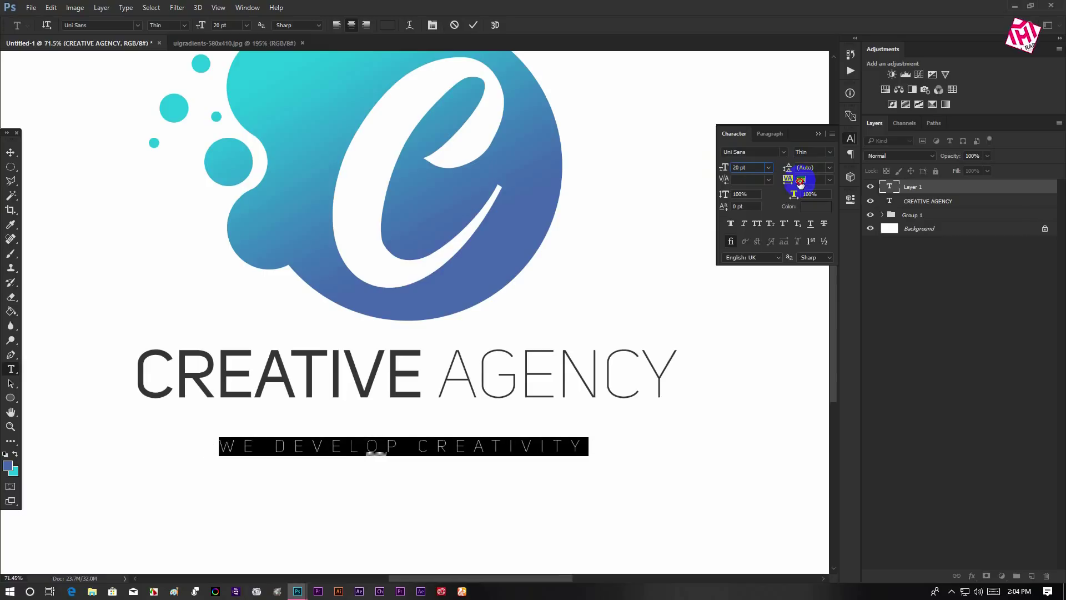
{"action": "left_click", "coordinate": [473, 25]}
Move the tagline up and centre it horizontally beneath CREATIVE AGENCY.
{"action": "left_click", "coordinate": [21, 152]}
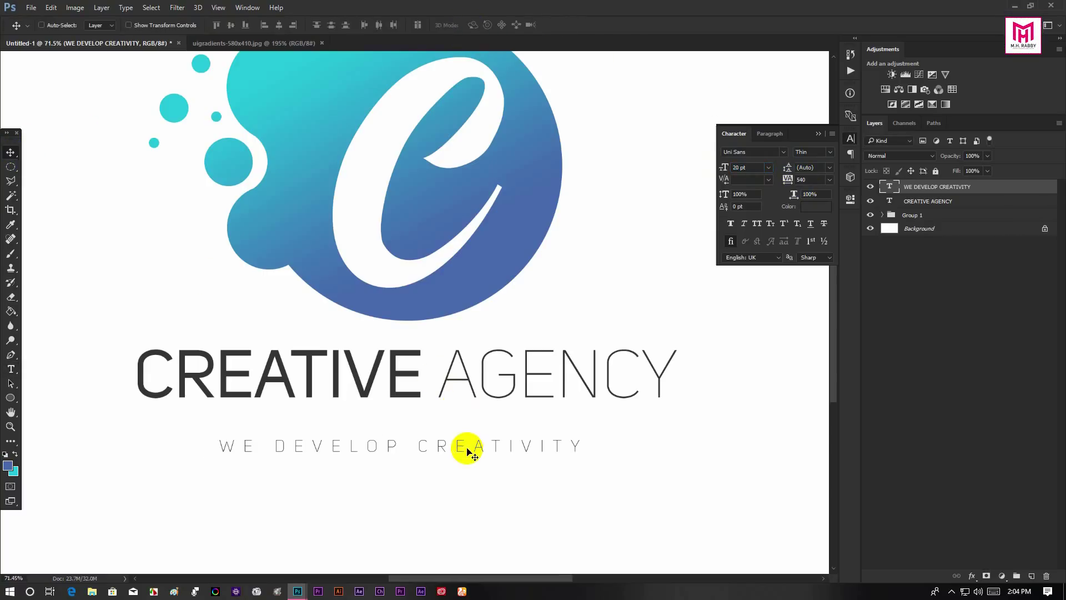
{"action": "left_click_drag", "start_coordinate": [467, 451], "coordinate": [468, 429]}
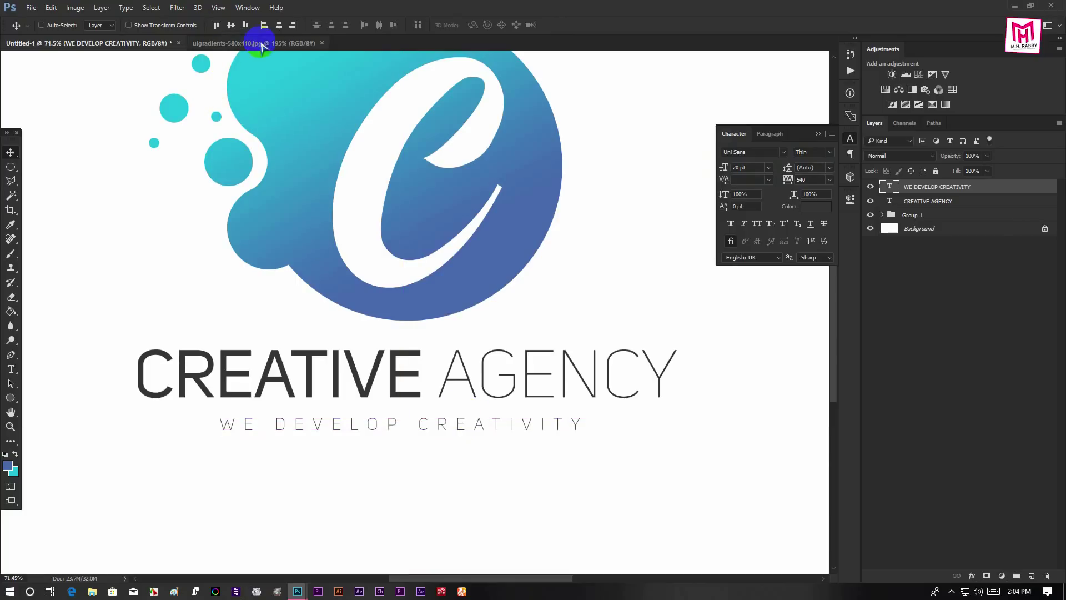
{"action": "left_click", "coordinate": [279, 25]}
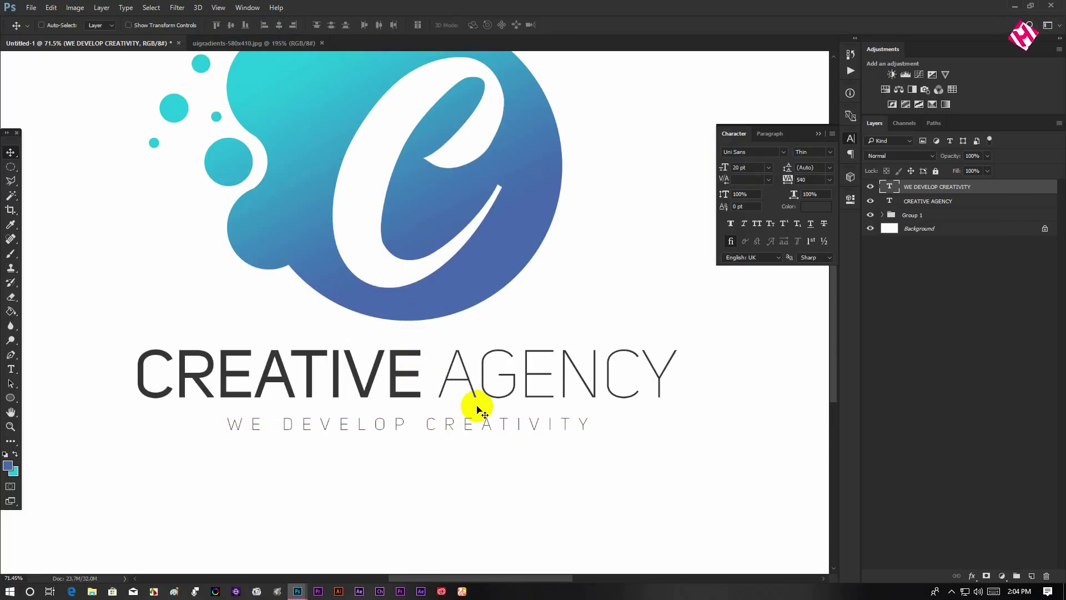
{"action": "scroll", "coordinate": [479, 430], "scroll_direction": "up", "scroll_amount": 3}
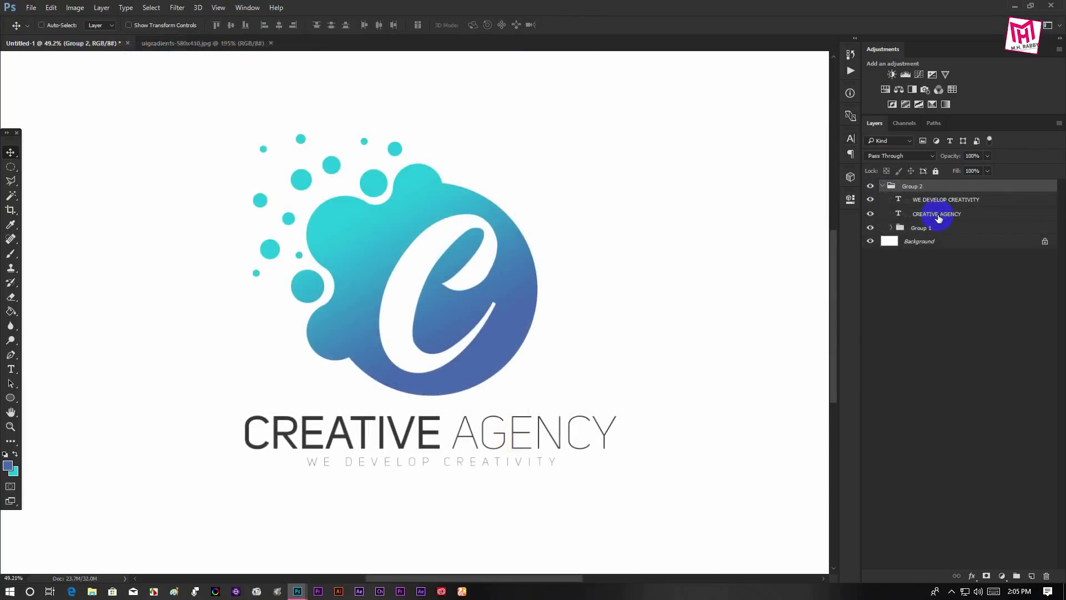
Copy Ellipse 8's Gradient Overlay from Group 1 onto the CREATIVE AGENCY layer.
{"action": "left_click", "coordinate": [939, 217]}
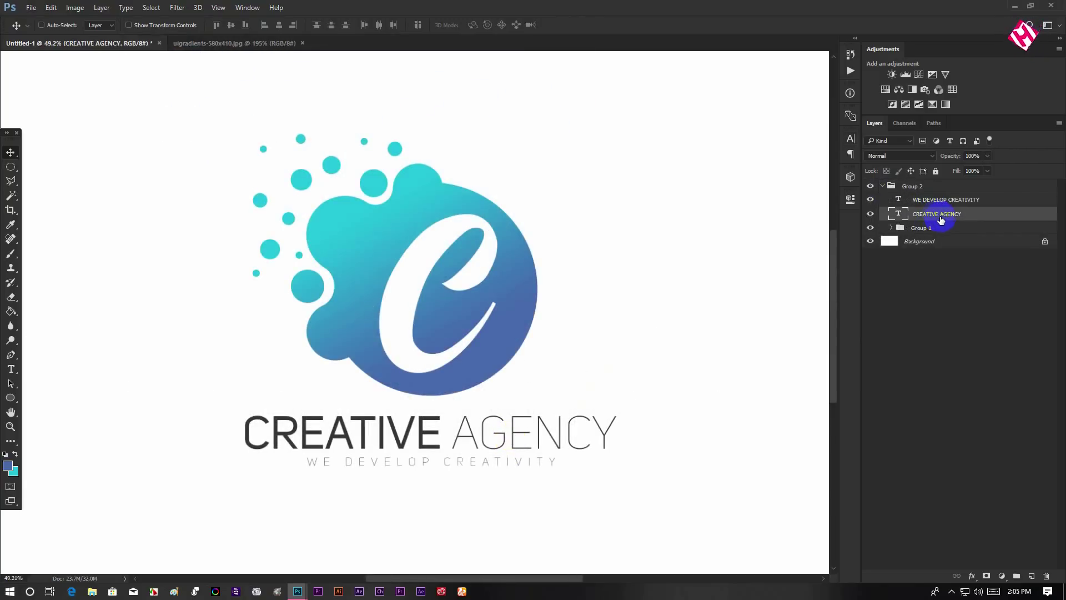
{"action": "left_click", "coordinate": [892, 228]}
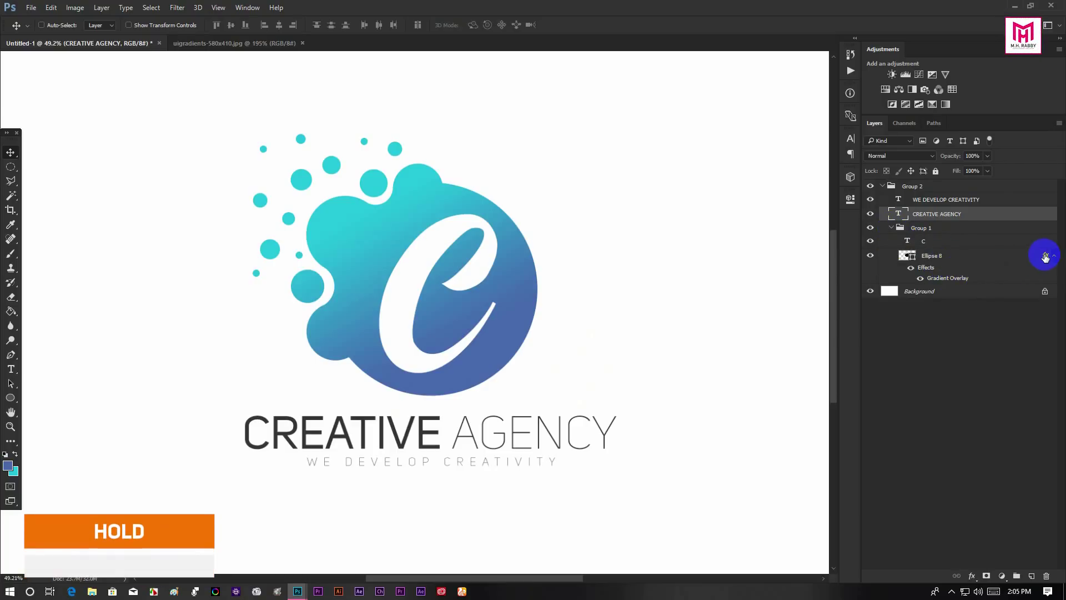
{"action": "left_click_drag", "start_coordinate": [1045, 257], "coordinate": [1020, 218]}
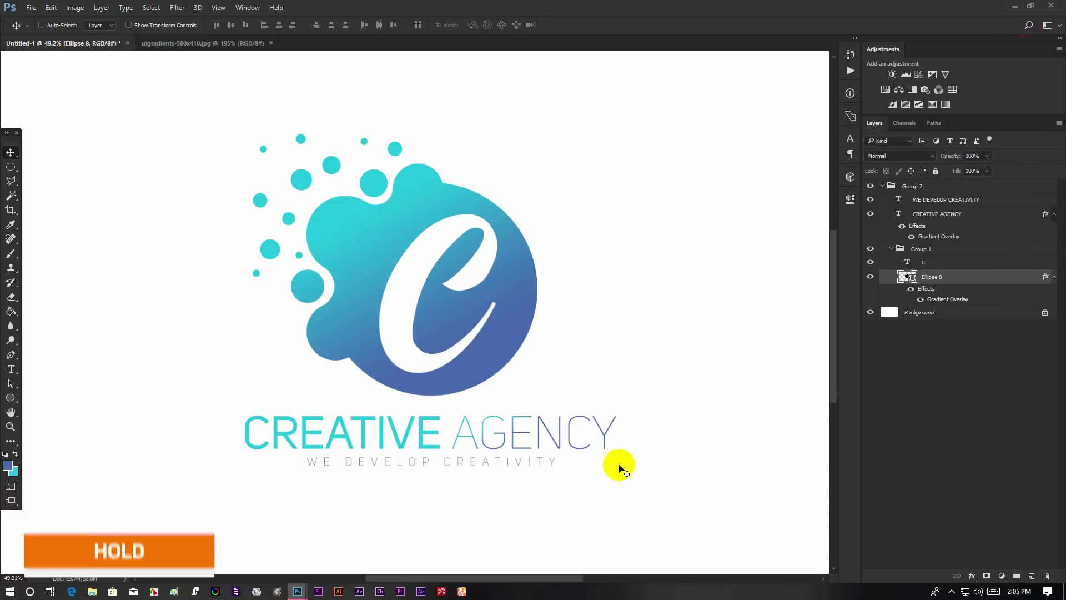
{"action": "scroll", "coordinate": [476, 381], "scroll_direction": "up", "scroll_amount": 2}
{"action": "left_click", "coordinate": [442, 321]}
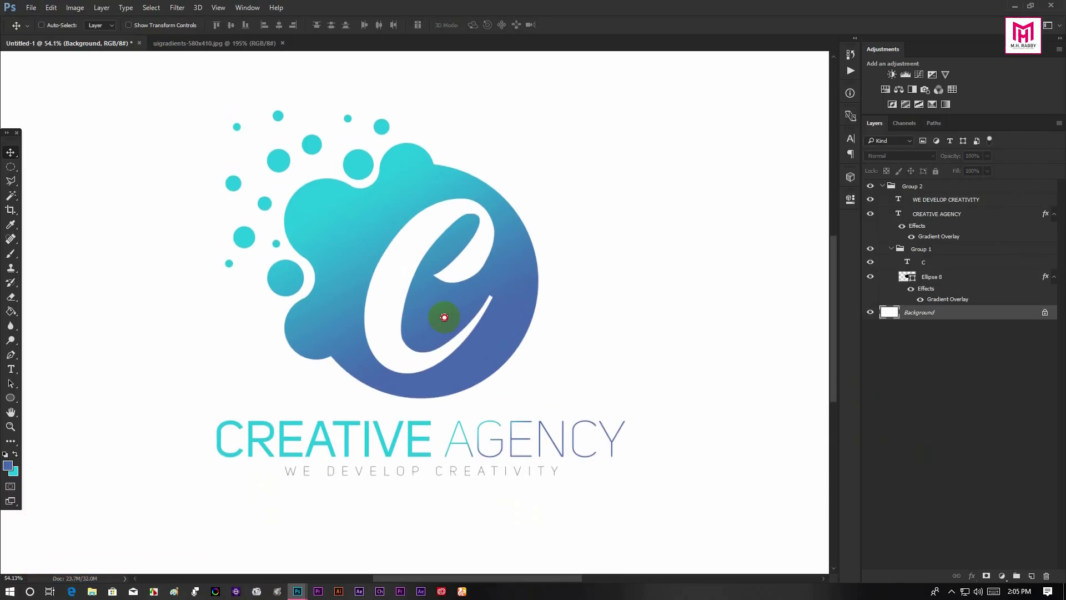